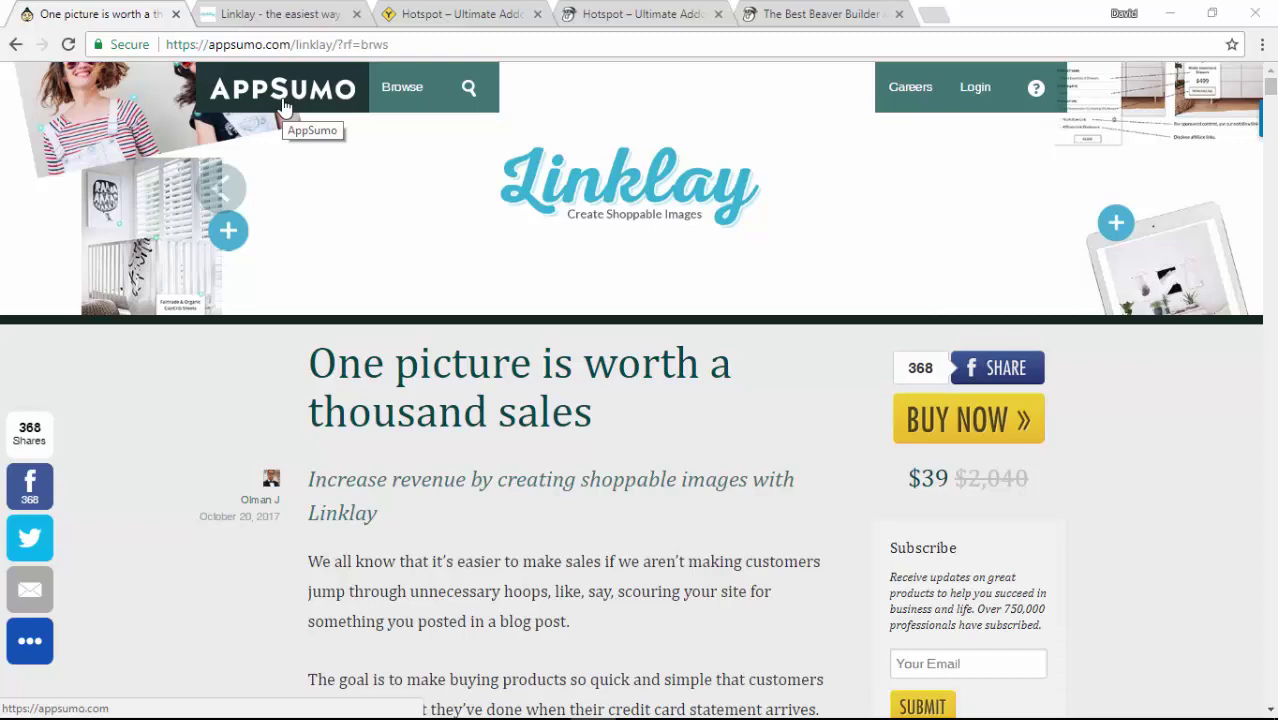
Step: Compare the Ultimate Addons for Beaver Builder homepage with the AppSumo Linklay deal and highlight the deal's price
{"action": "left_click", "coordinate": [807, 14]}
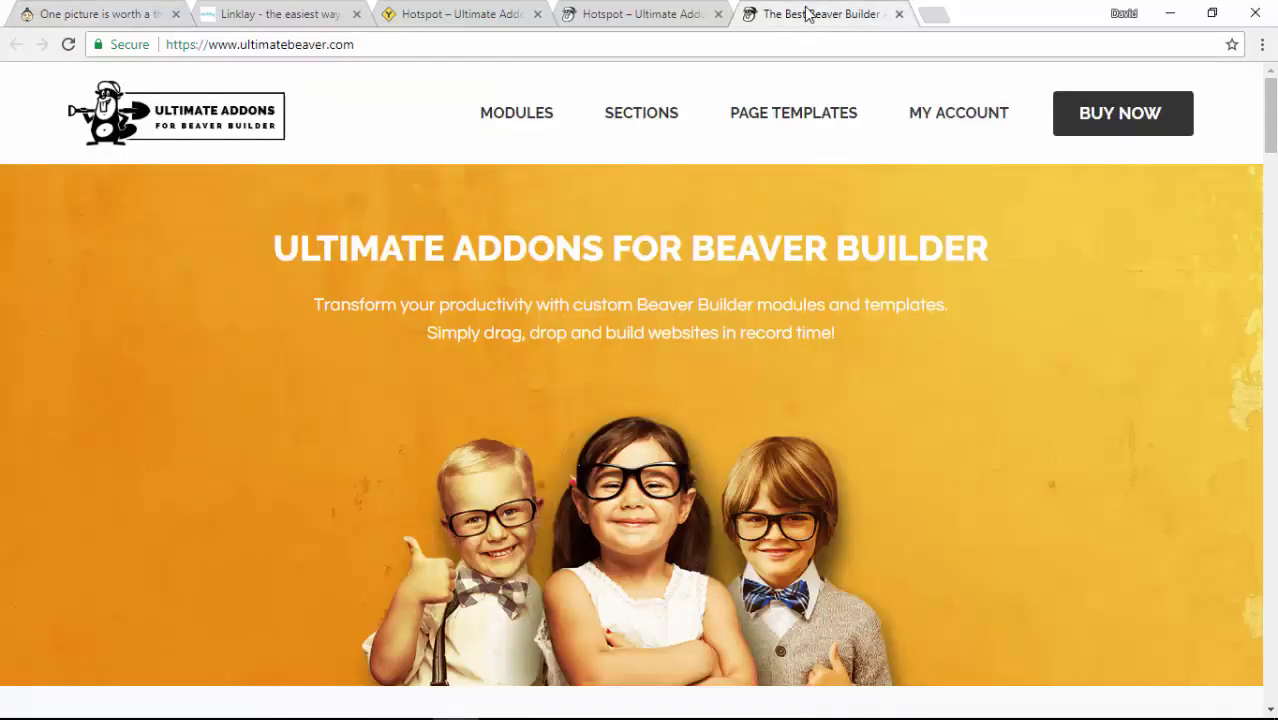
{"action": "left_click", "coordinate": [106, 12]}
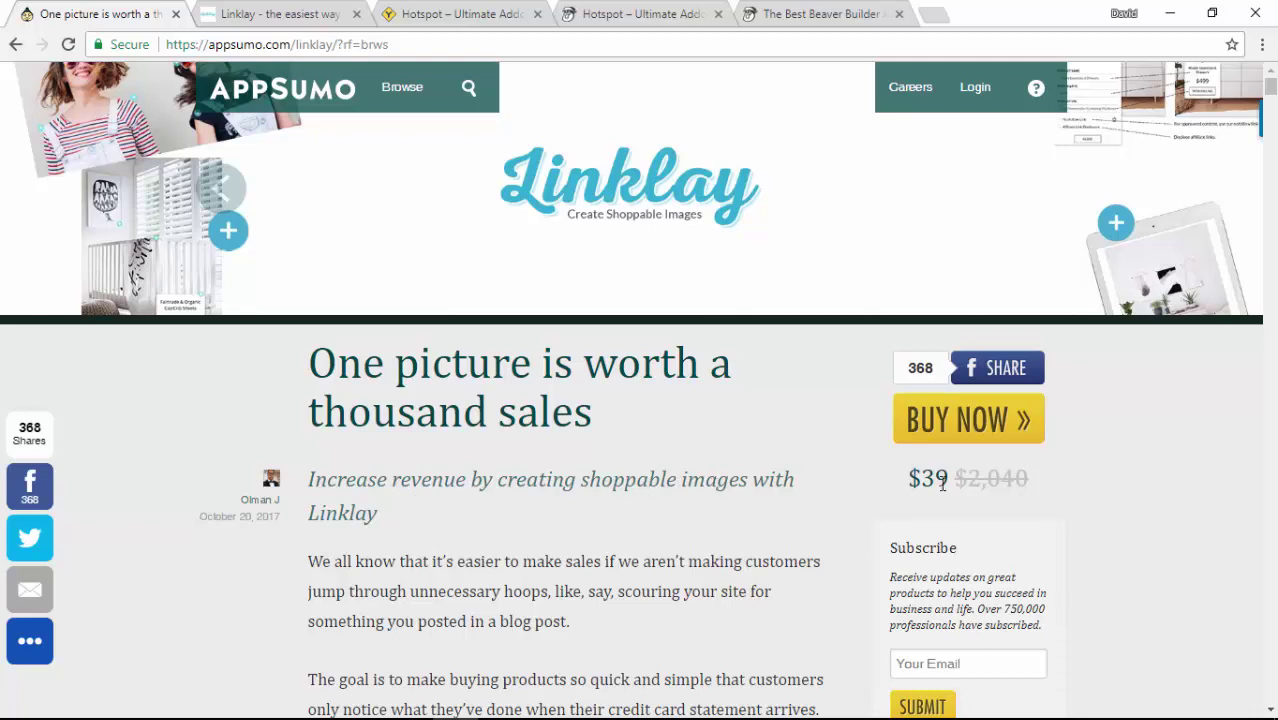
{"action": "left_click_drag", "start_coordinate": [950, 480], "coordinate": [912, 482]}
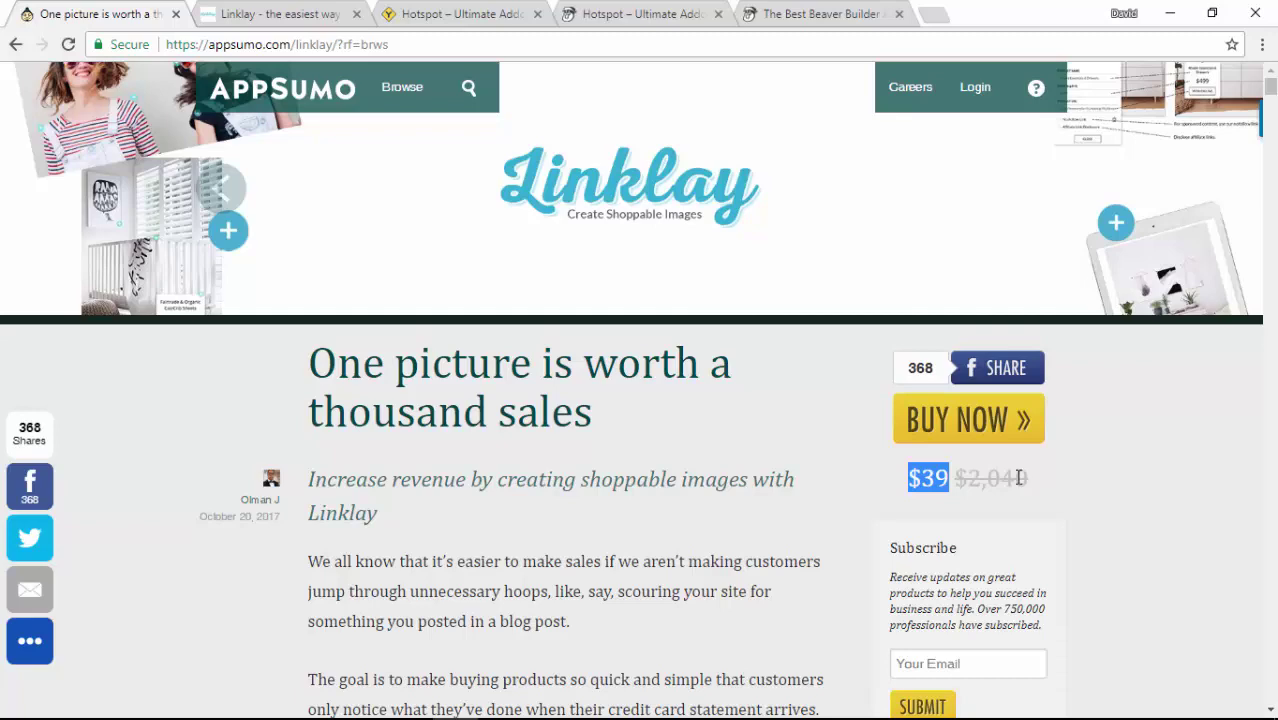
Step: Examine the example shoppable images on the Linklay site, opening the crib and poster hotspots in the interior photo
{"action": "left_click", "coordinate": [250, 18]}
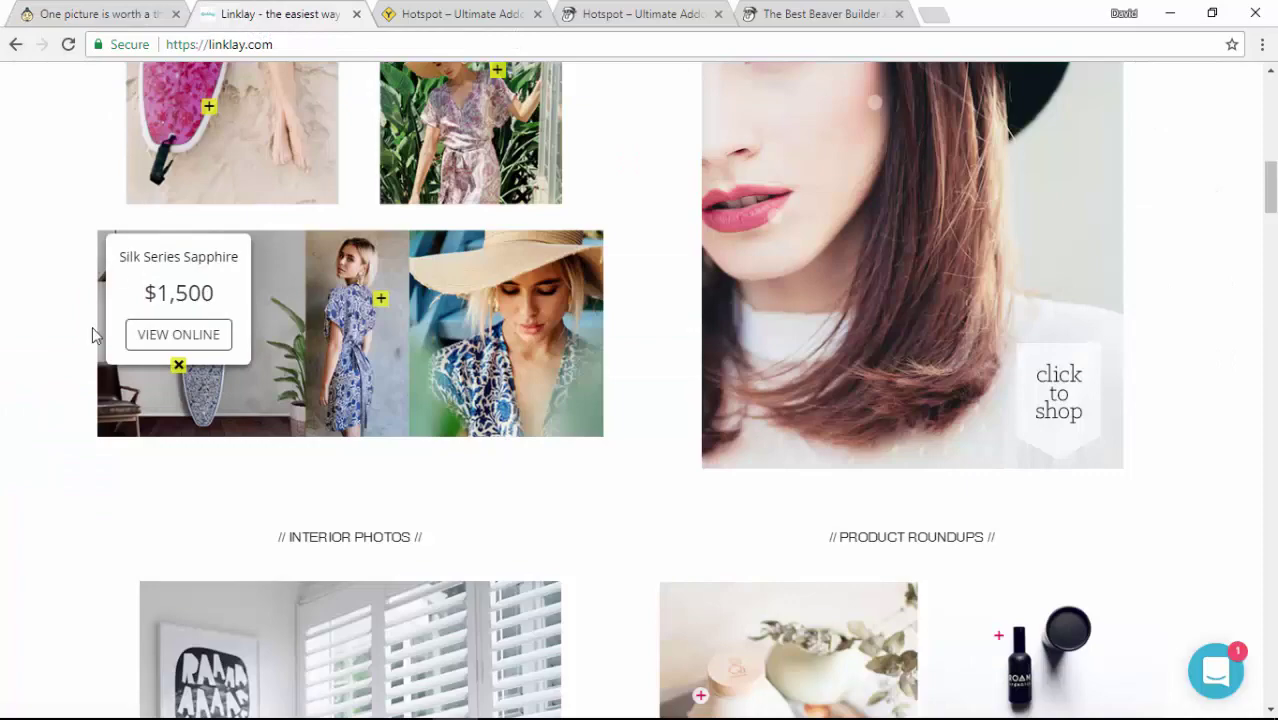
{"action": "scroll", "coordinate": [92, 326], "scroll_direction": "up", "scroll_amount": 5}
{"action": "scroll", "coordinate": [91, 333], "scroll_direction": "down", "scroll_amount": 5}
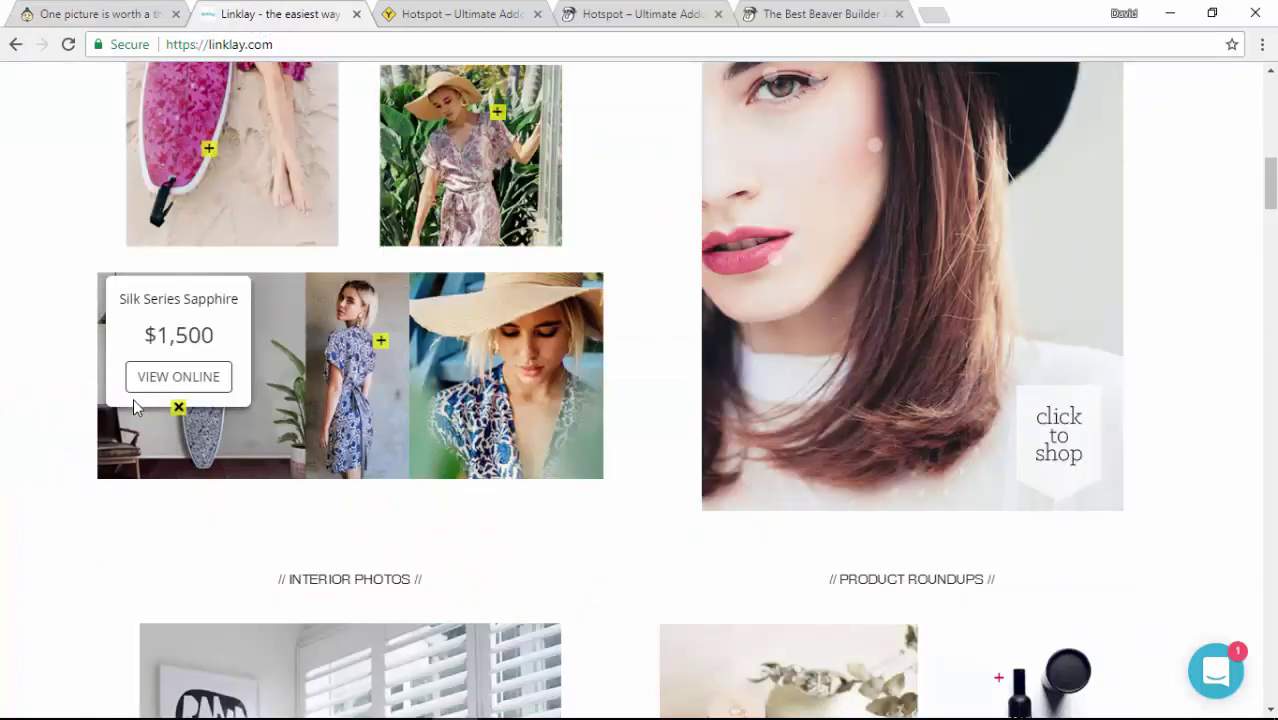
{"action": "scroll", "coordinate": [133, 398], "scroll_direction": "down", "scroll_amount": 4}
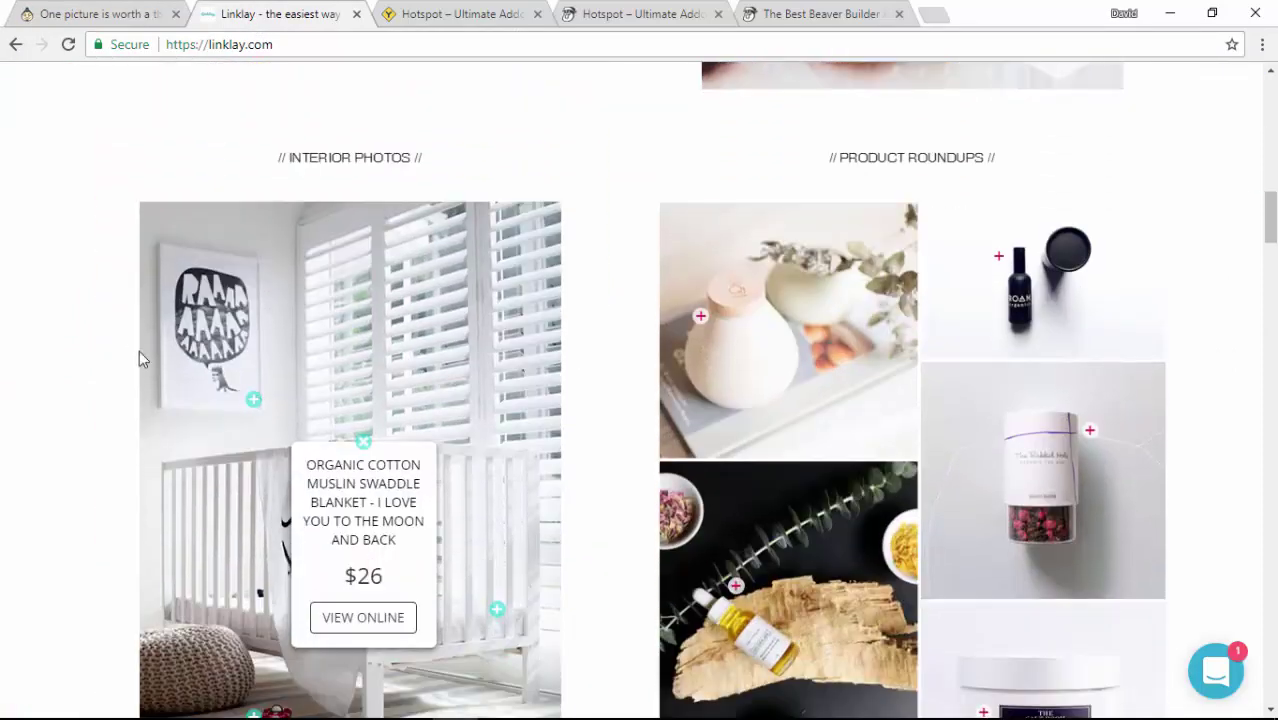
{"action": "scroll", "coordinate": [135, 390], "scroll_direction": "down", "scroll_amount": 2}
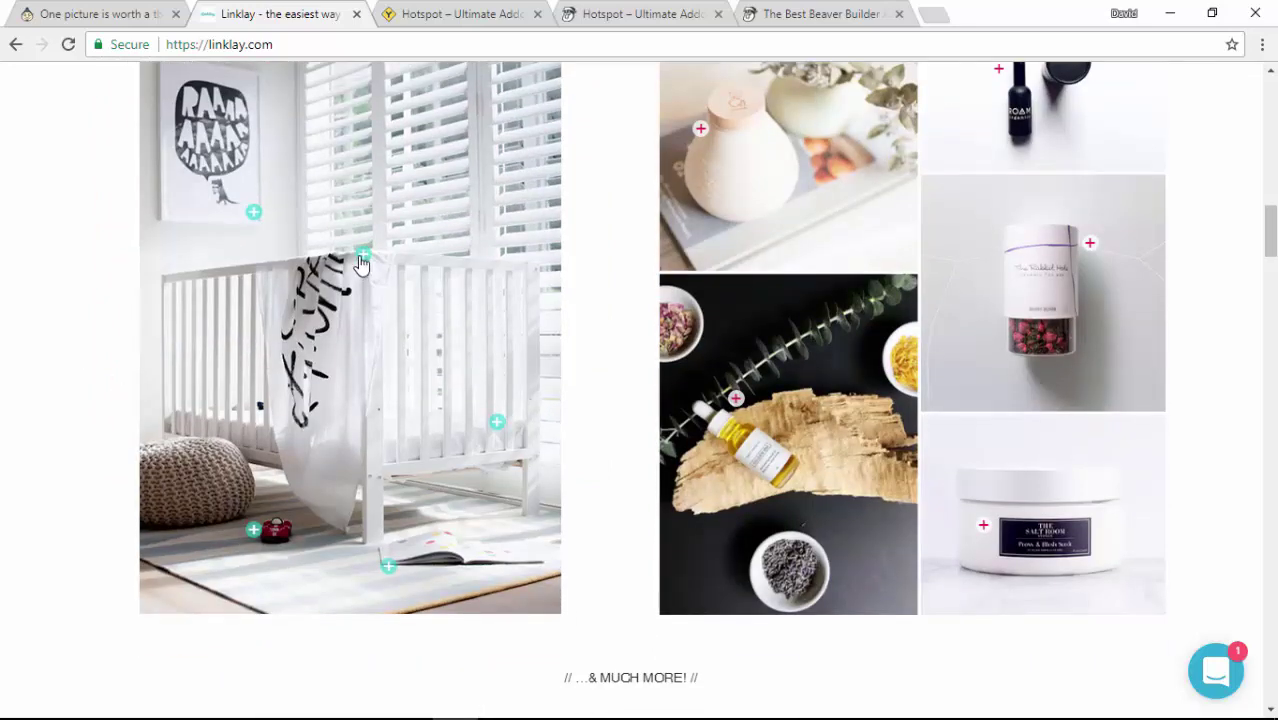
{"action": "left_click", "coordinate": [362, 258]}
{"action": "left_click", "coordinate": [496, 421]}
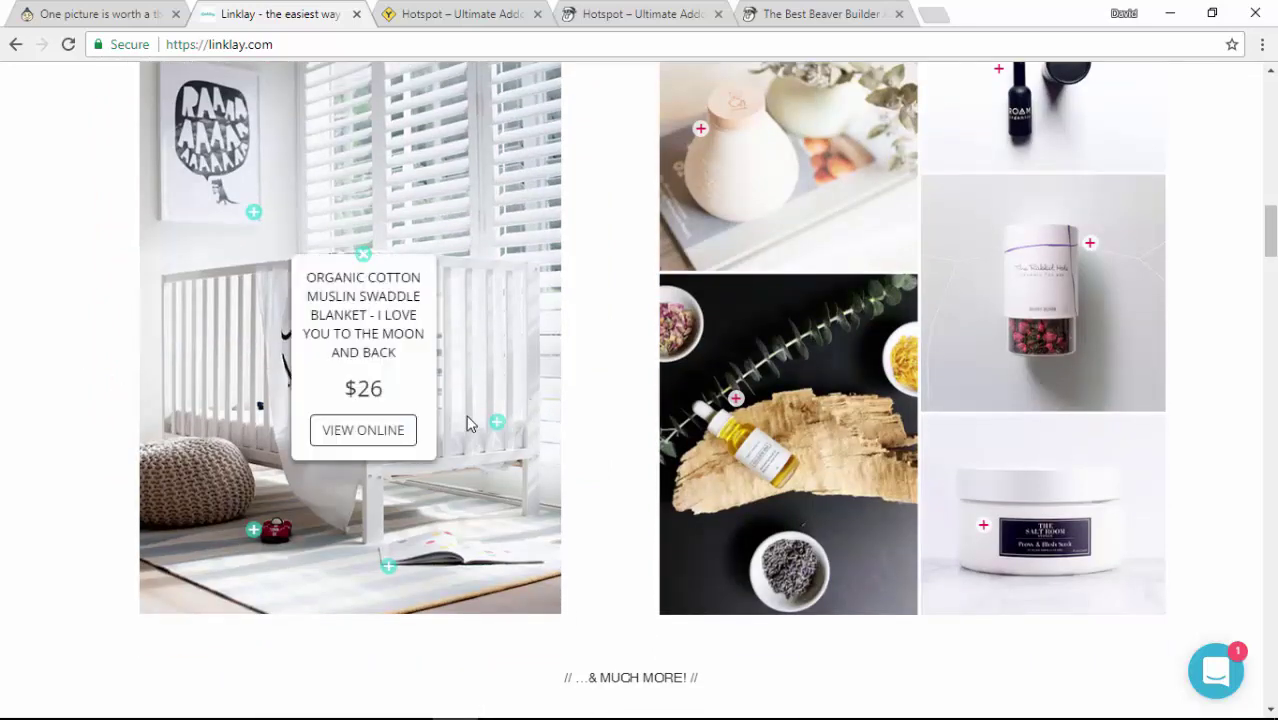
{"action": "left_click", "coordinate": [254, 212]}
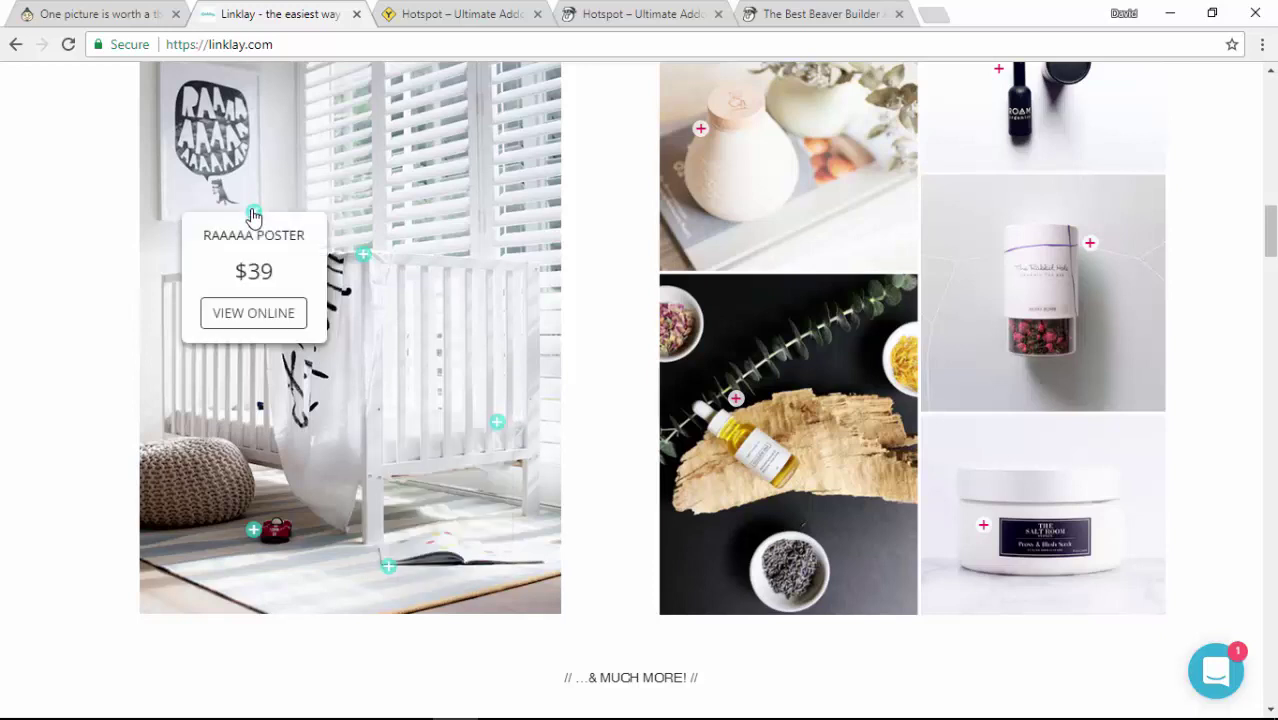
Step: Examine the Hotspot module page on ultimatebeaver.com and reveal the tooltips on the demo image's markers
{"action": "left_click", "coordinate": [632, 20]}
{"action": "scroll", "coordinate": [851, 265], "scroll_direction": "down", "scroll_amount": 1}
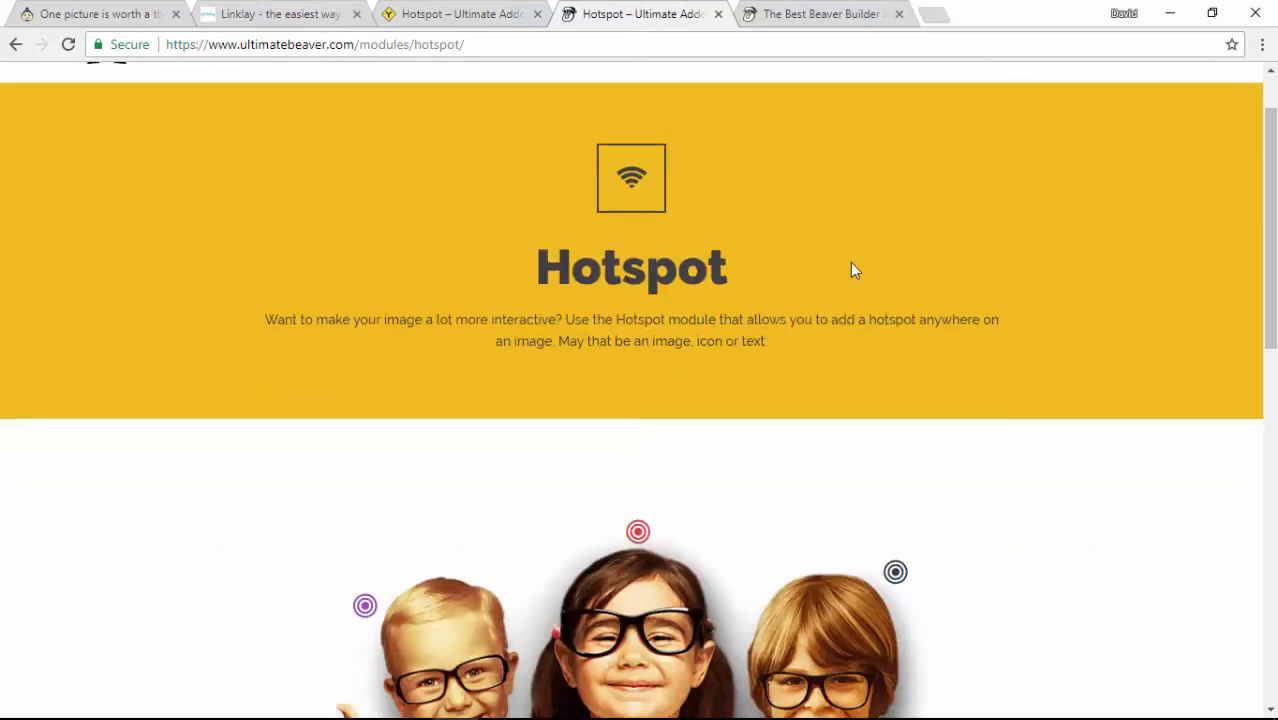
{"action": "scroll", "coordinate": [850, 266], "scroll_direction": "down", "scroll_amount": 3}
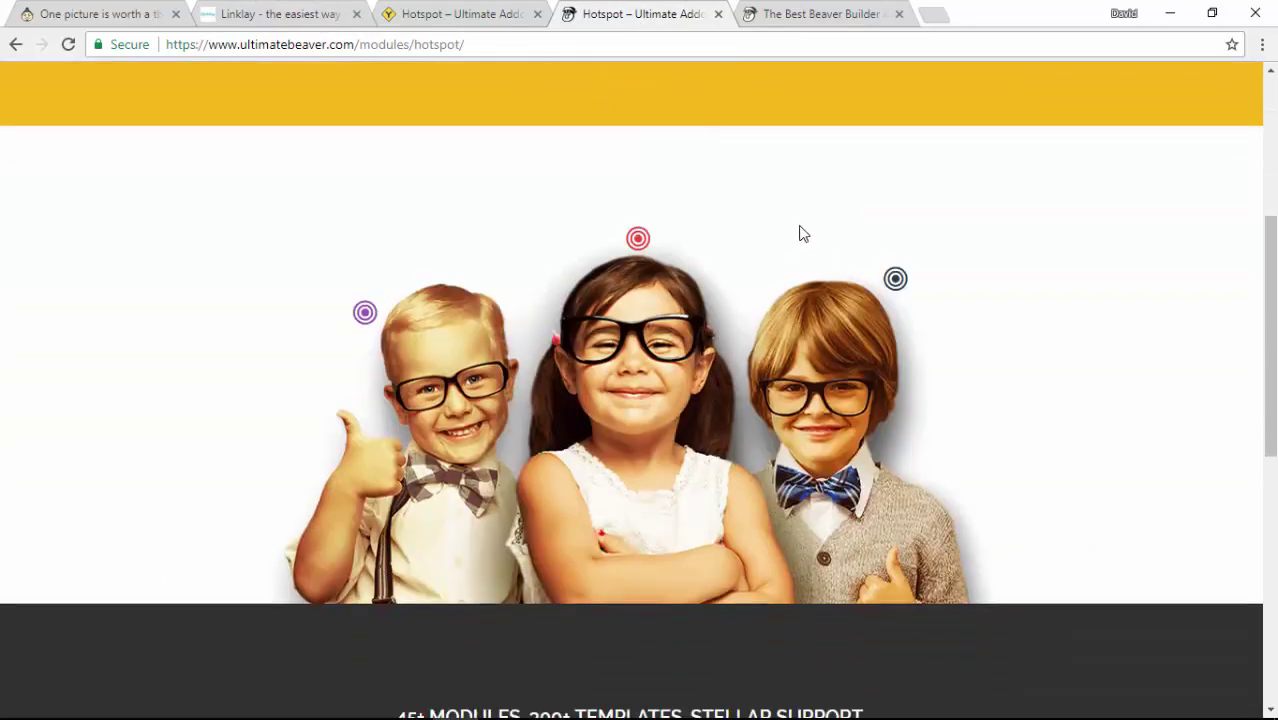
{"action": "scroll", "coordinate": [799, 285], "scroll_direction": "up", "scroll_amount": 4}
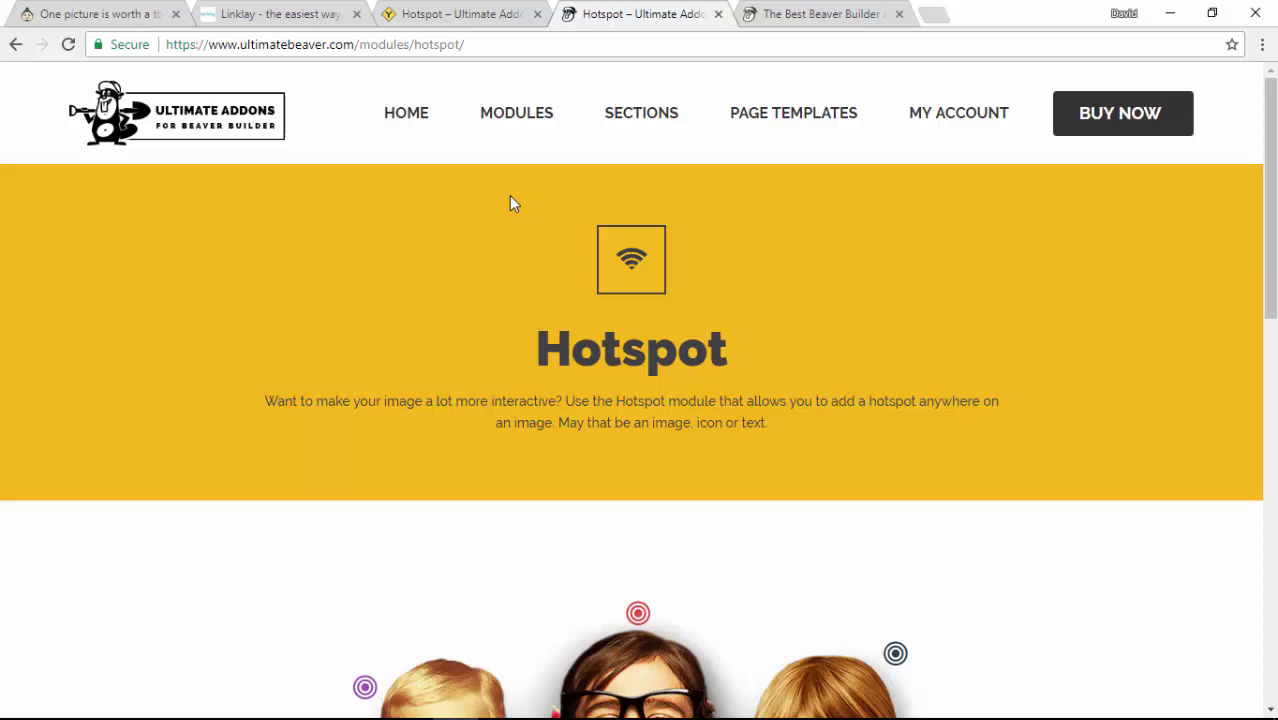
{"action": "scroll", "coordinate": [536, 262], "scroll_direction": "down", "scroll_amount": 4}
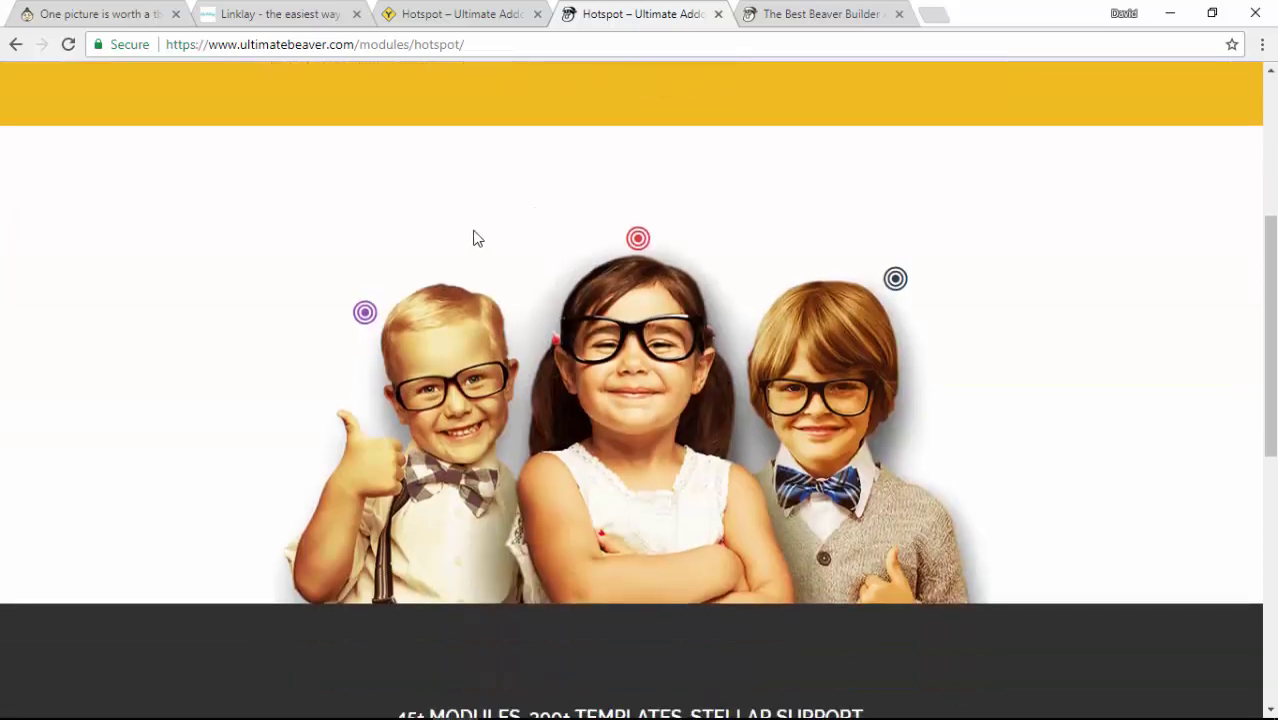
{"action": "mouse_move", "coordinate": [896, 282]}
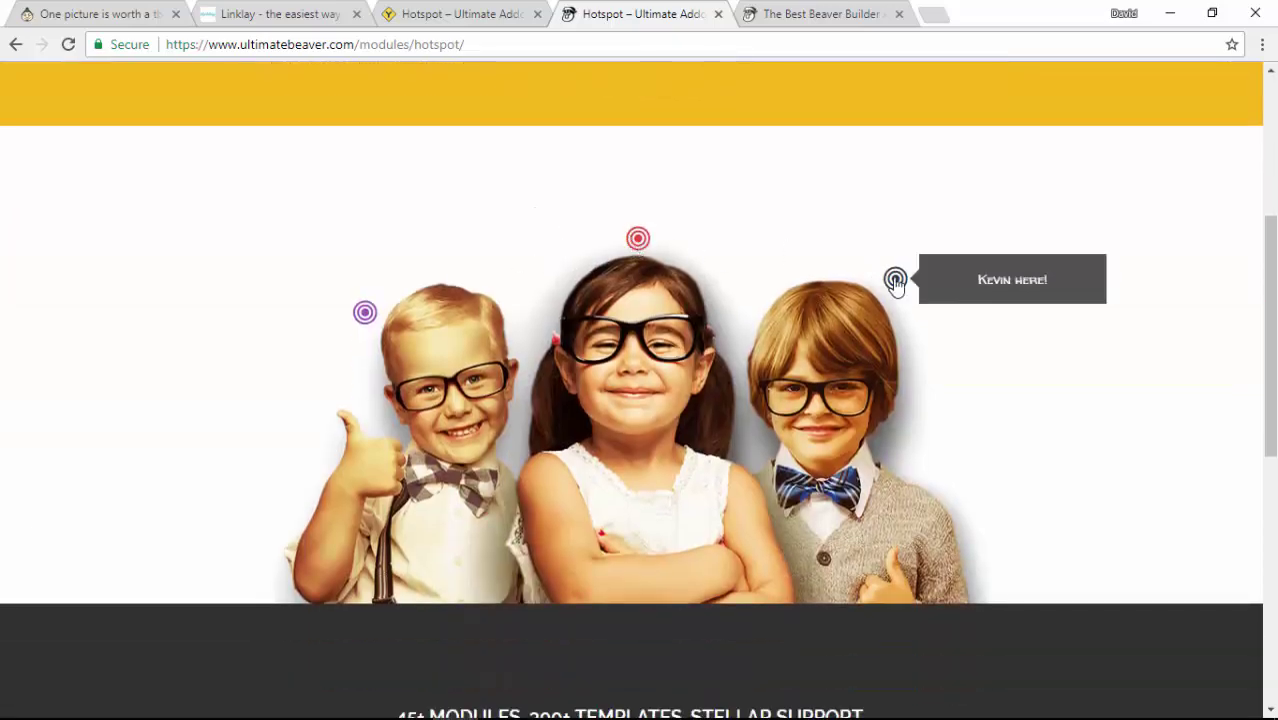
{"action": "mouse_move", "coordinate": [638, 238]}
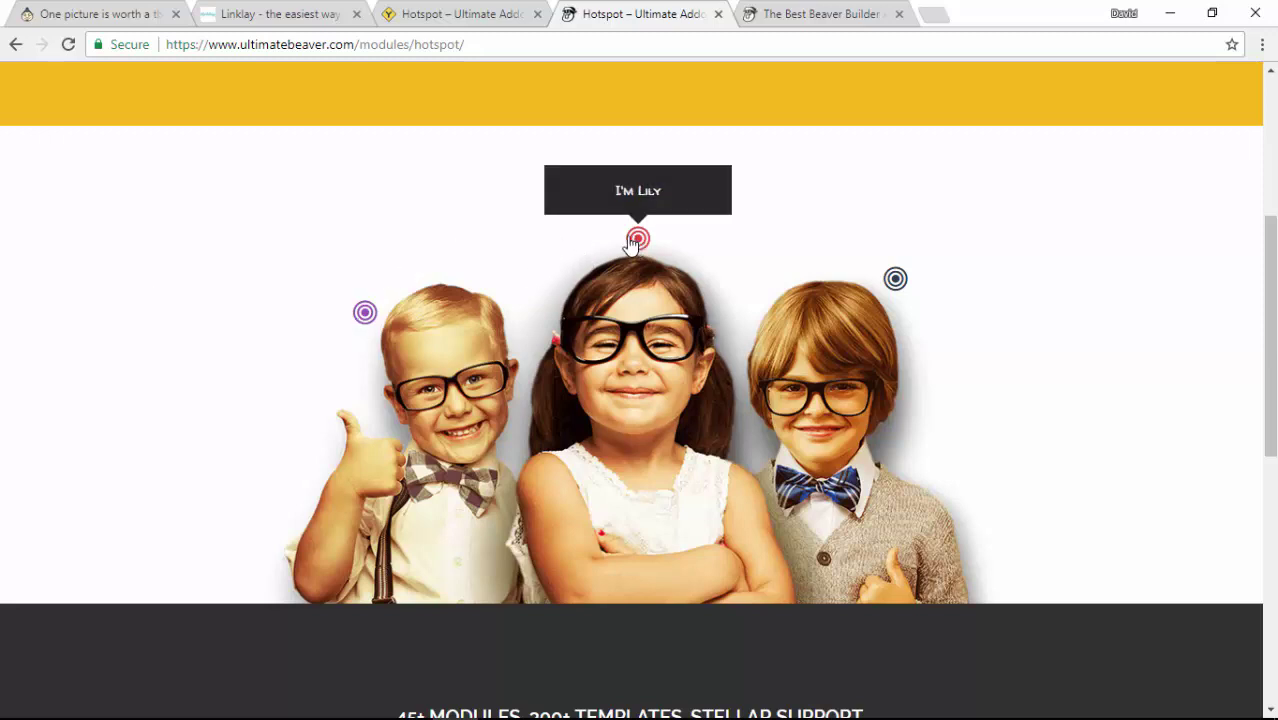
Step: View the Beaver Junction Hotspot demo page and open the vase hotspot's tooltip in the living-room image
{"action": "left_click", "coordinate": [456, 14]}
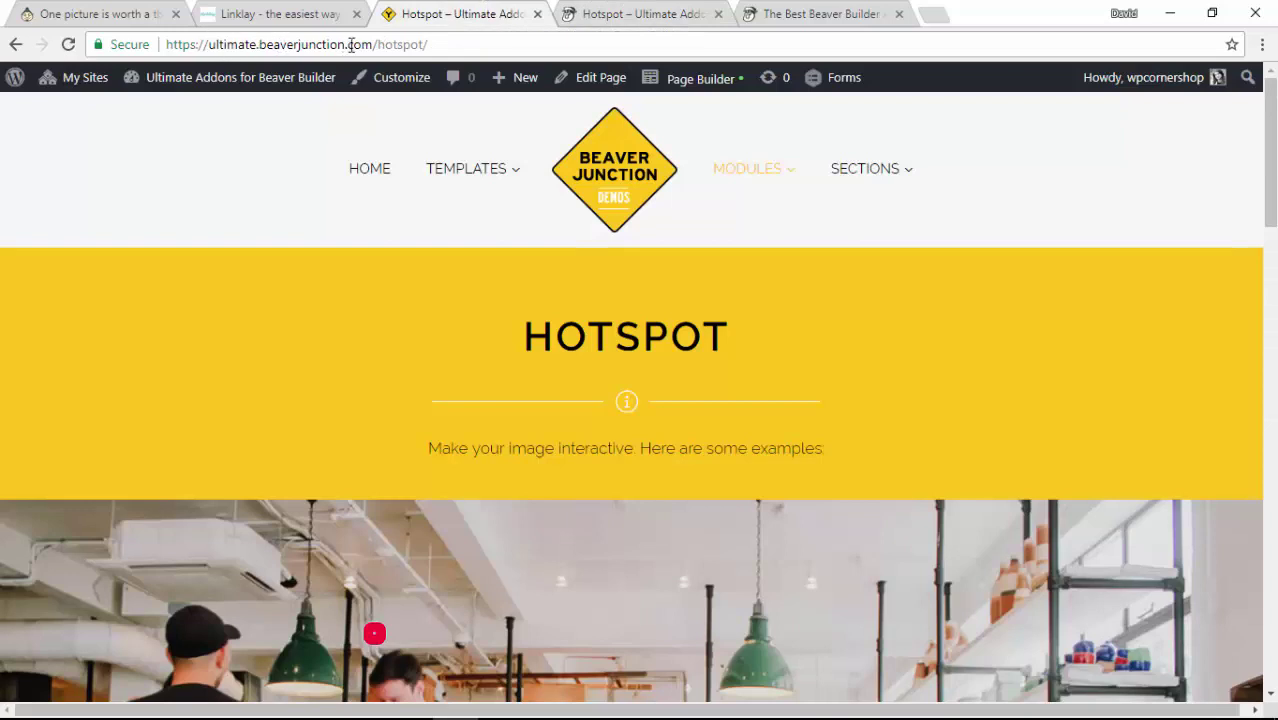
{"action": "mouse_move", "coordinate": [747, 171]}
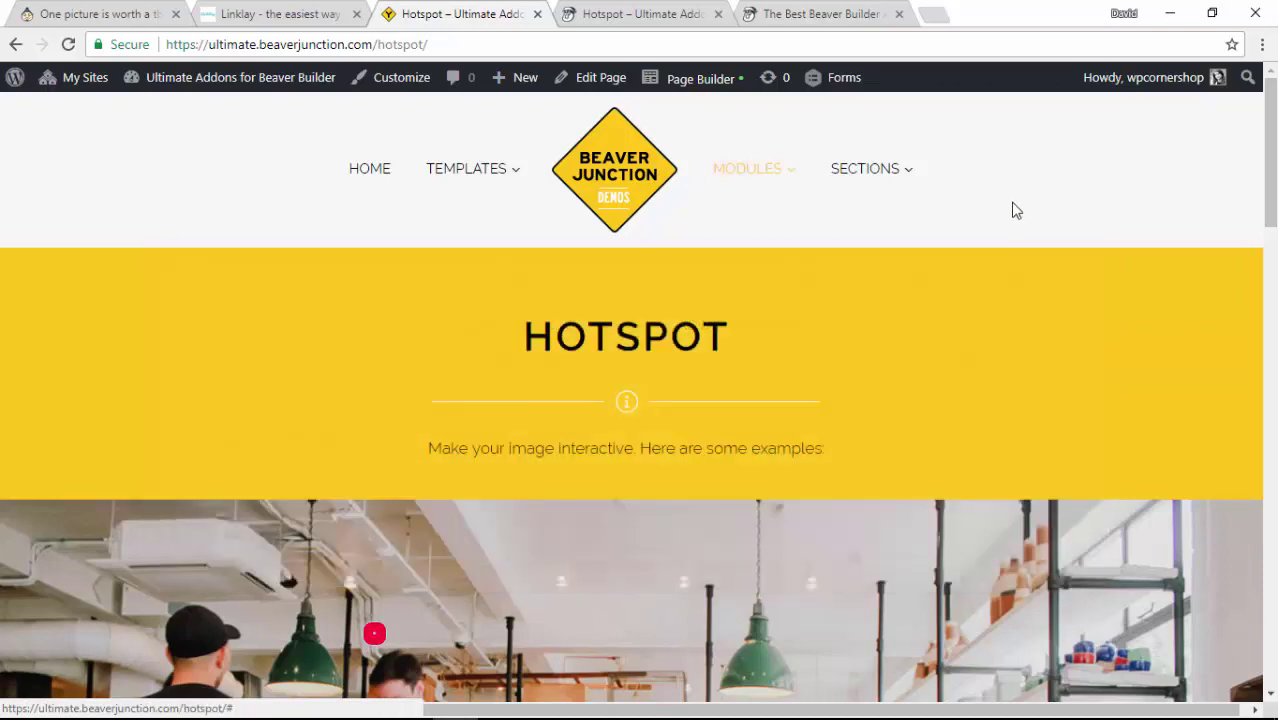
{"action": "scroll", "coordinate": [1000, 256], "scroll_direction": "down", "scroll_amount": 3}
{"action": "scroll", "coordinate": [1005, 264], "scroll_direction": "down", "scroll_amount": 10}
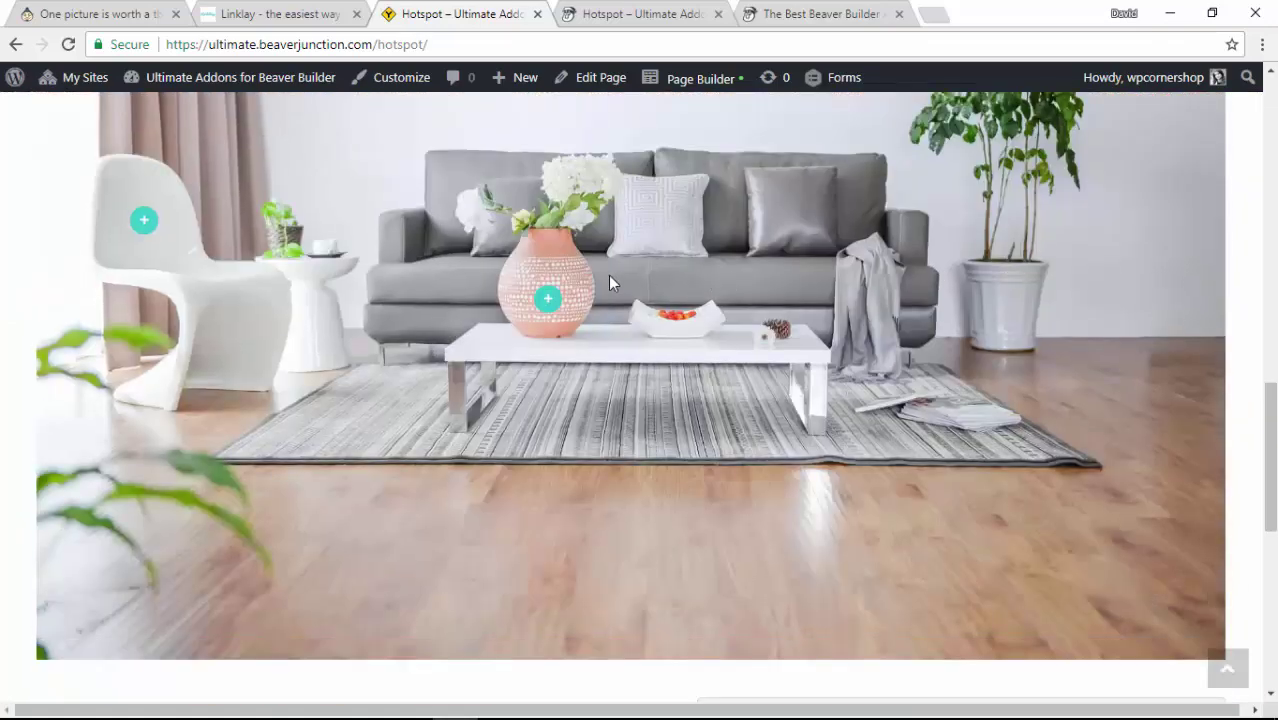
{"action": "left_click", "coordinate": [550, 303]}
{"action": "scroll", "coordinate": [715, 380], "scroll_direction": "down", "scroll_amount": 3}
{"action": "scroll", "coordinate": [705, 394], "scroll_direction": "up", "scroll_amount": 5}
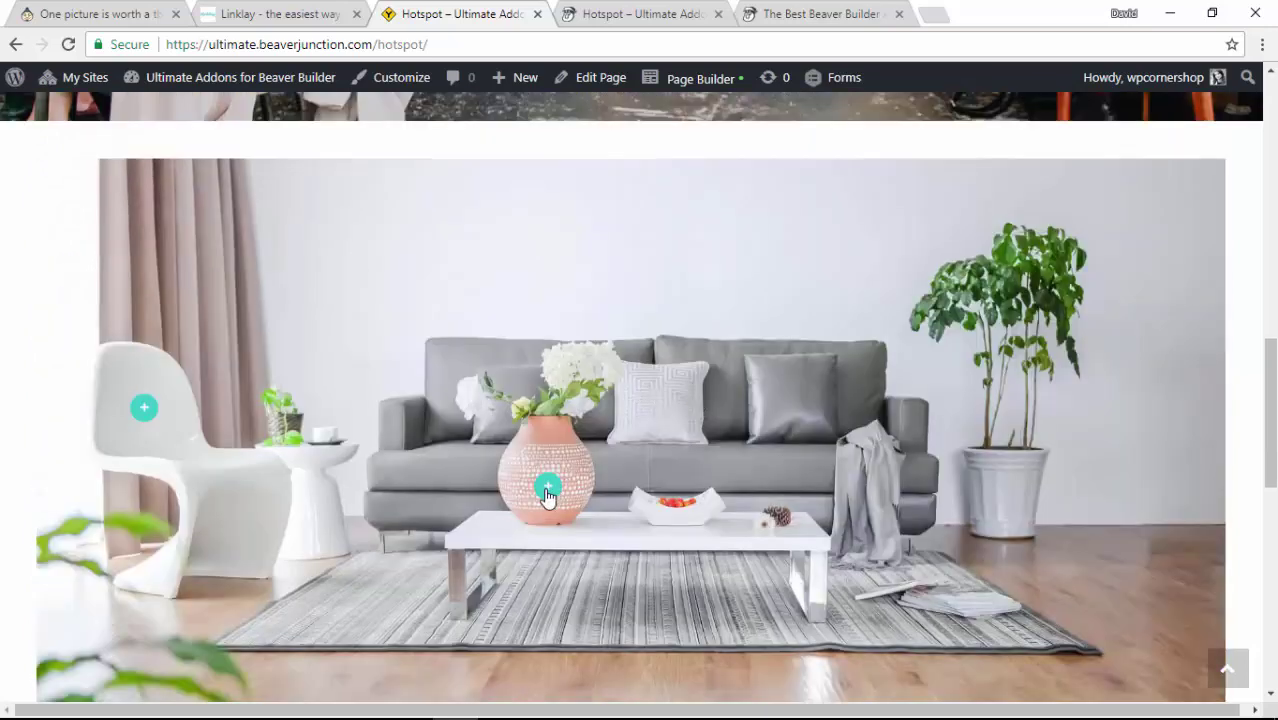
{"action": "left_click", "coordinate": [548, 487]}
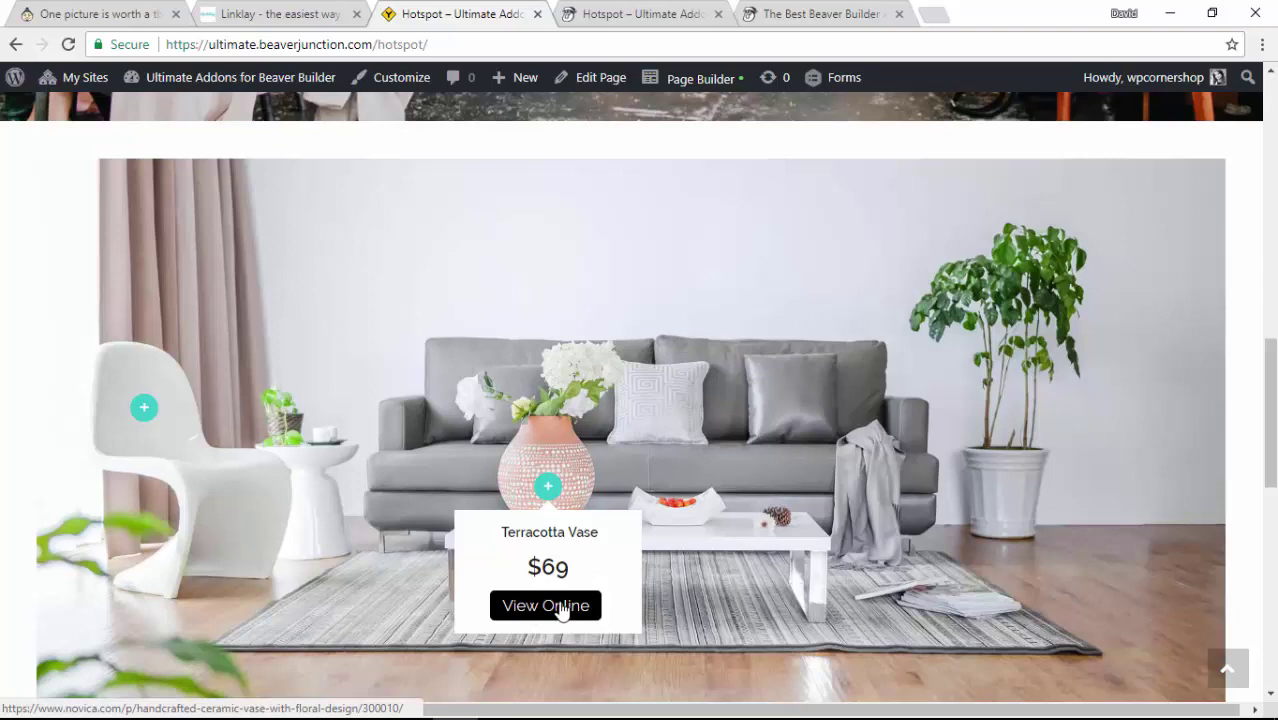
Step: Review the Custom CSS Buttons section and its code for styling links inside the hotspot tooltips
{"action": "scroll", "coordinate": [866, 485], "scroll_direction": "down", "scroll_amount": 6}
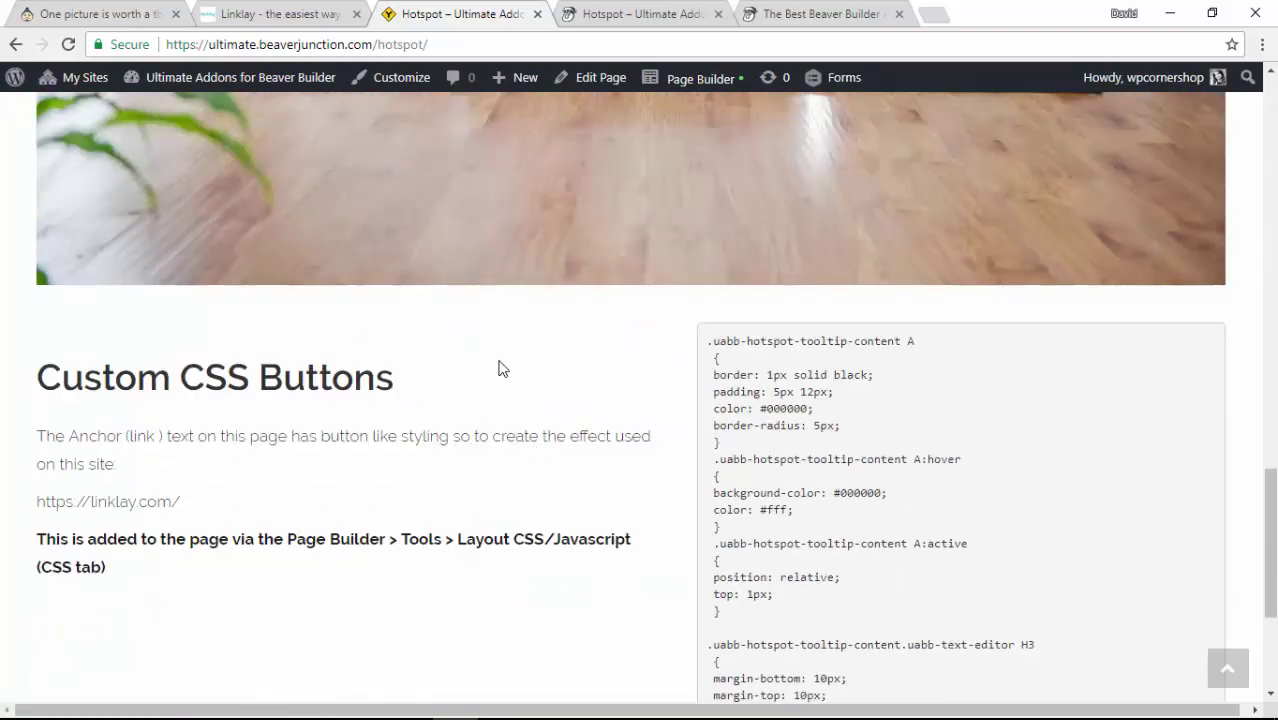
{"action": "scroll", "coordinate": [800, 377], "scroll_direction": "down", "scroll_amount": 1}
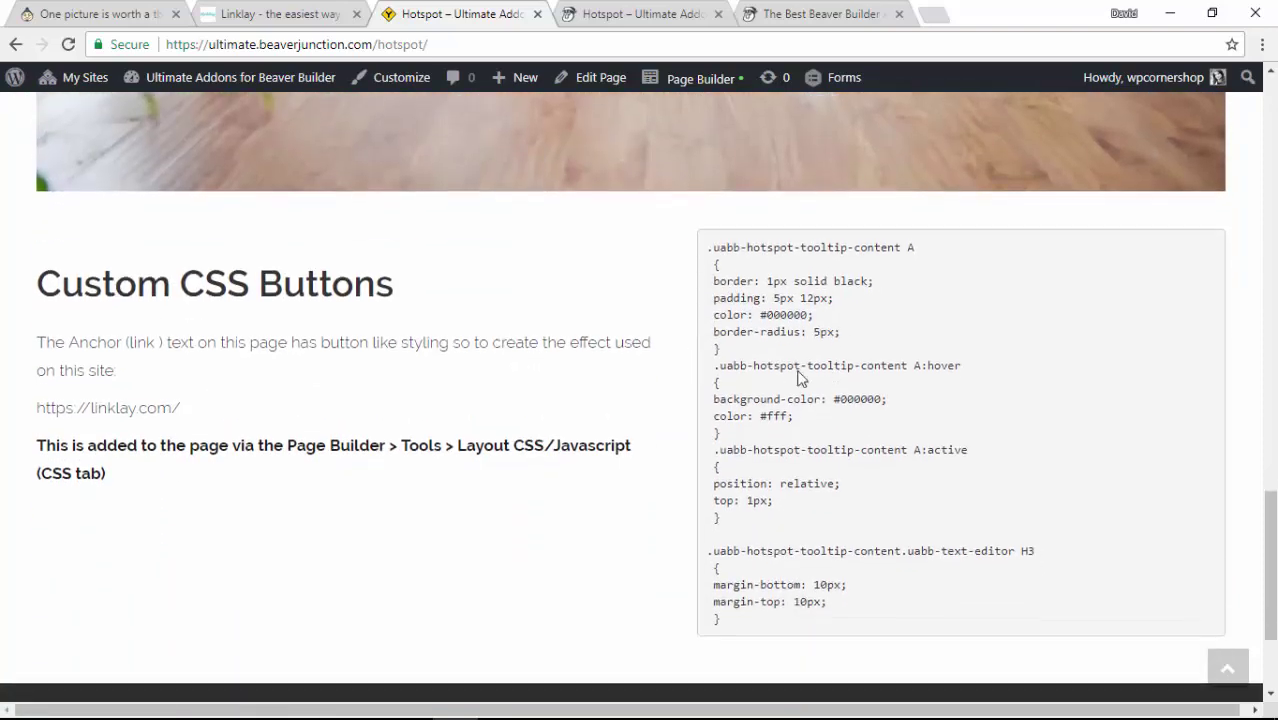
{"action": "left_click_drag", "start_coordinate": [710, 250], "coordinate": [922, 616]}
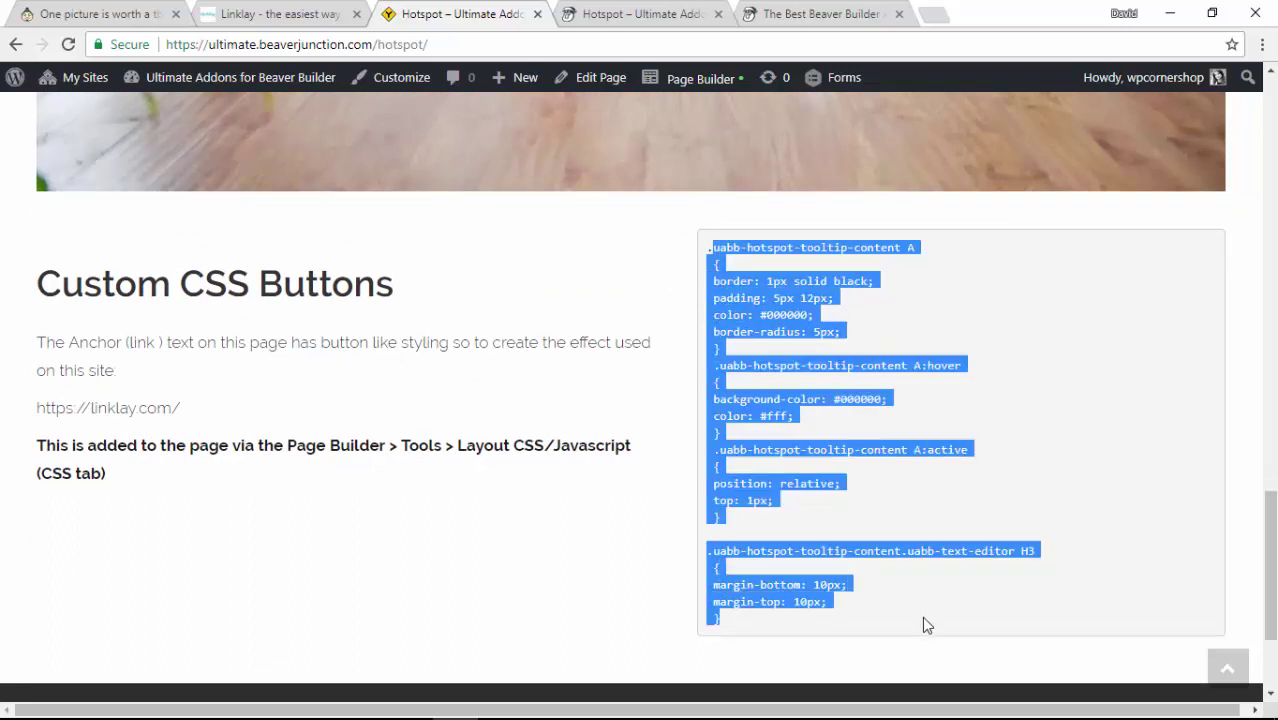
{"action": "left_click", "coordinate": [820, 312]}
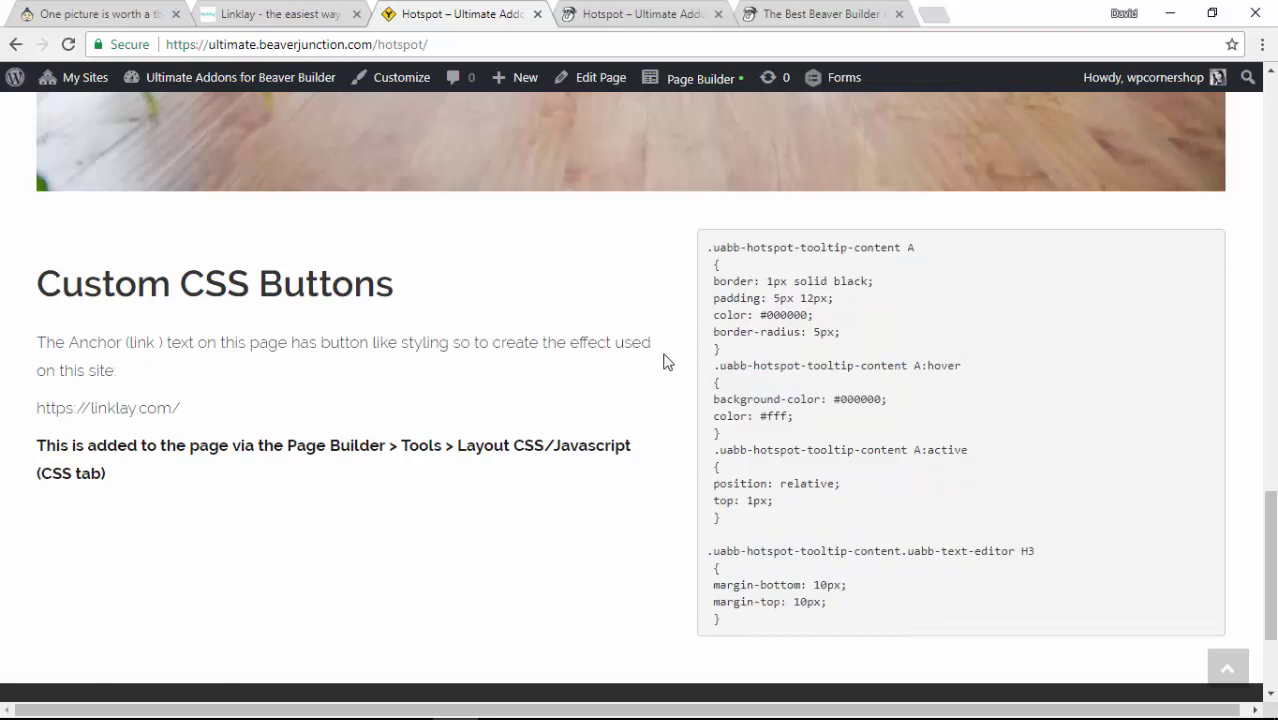
{"action": "scroll", "coordinate": [605, 430], "scroll_direction": "up", "scroll_amount": 1}
{"action": "scroll", "coordinate": [605, 440], "scroll_direction": "up", "scroll_amount": 1}
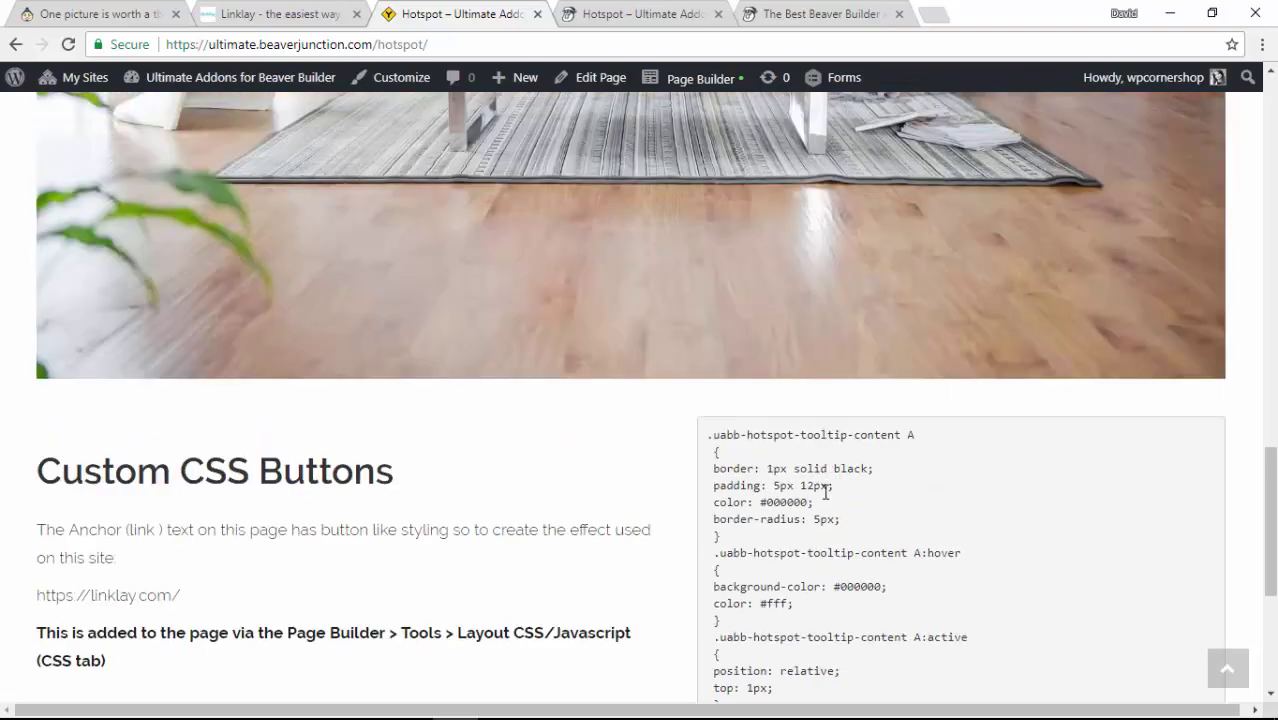
{"action": "scroll", "coordinate": [775, 483], "scroll_direction": "down", "scroll_amount": 2}
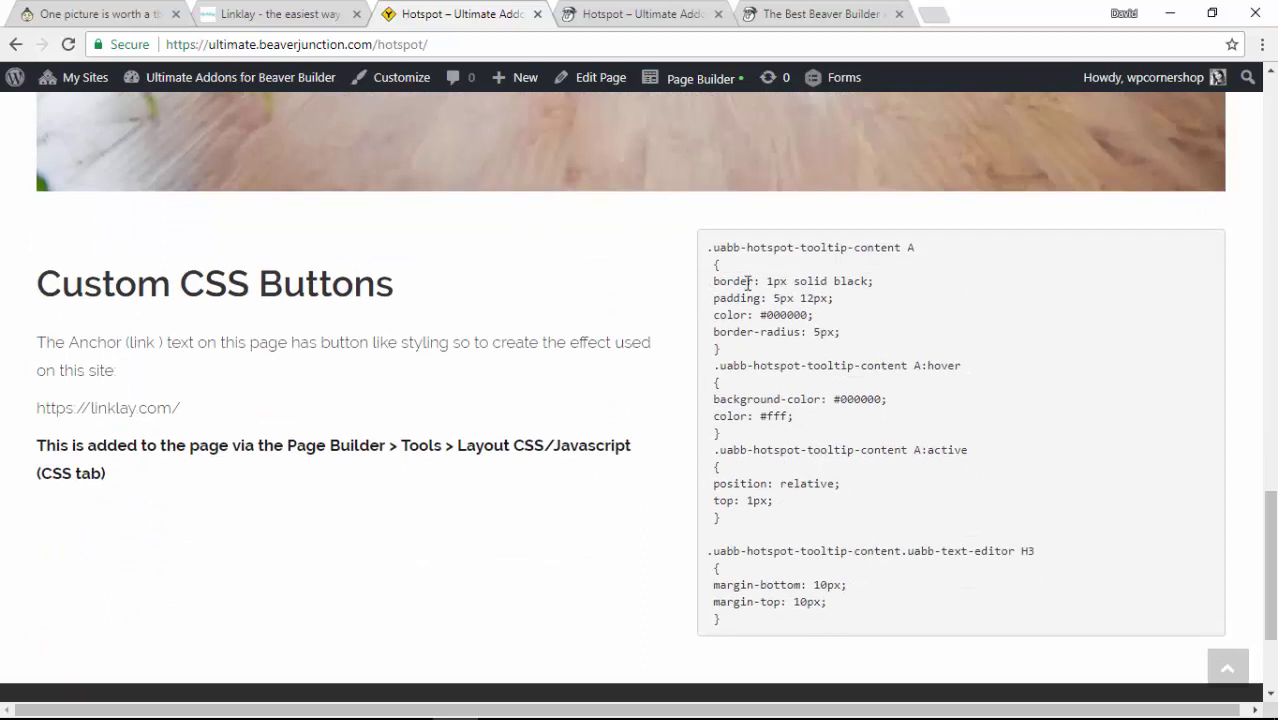
{"action": "left_click_drag", "start_coordinate": [716, 247], "coordinate": [845, 248]}
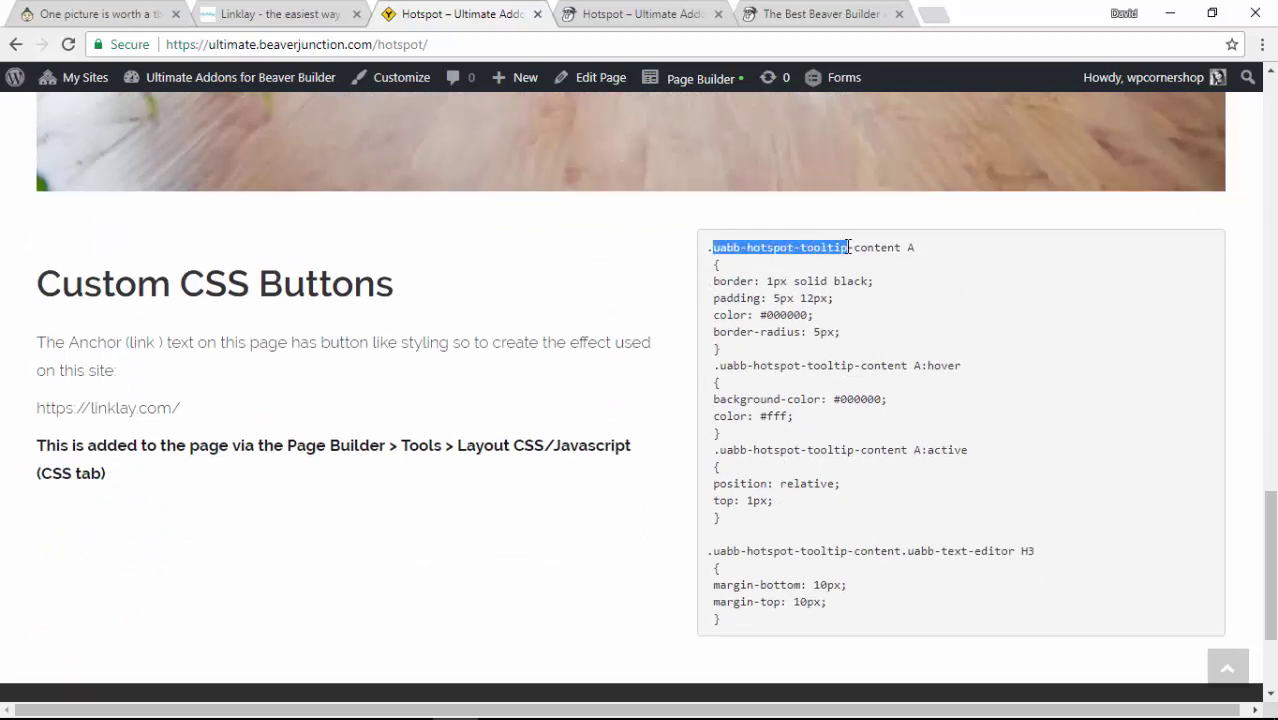
{"action": "left_click", "coordinate": [786, 285]}
Step: Open the Hotspot demo page in Page Builder and go to the living-room image
{"action": "scroll", "coordinate": [560, 440], "scroll_direction": "up", "scroll_amount": 8}
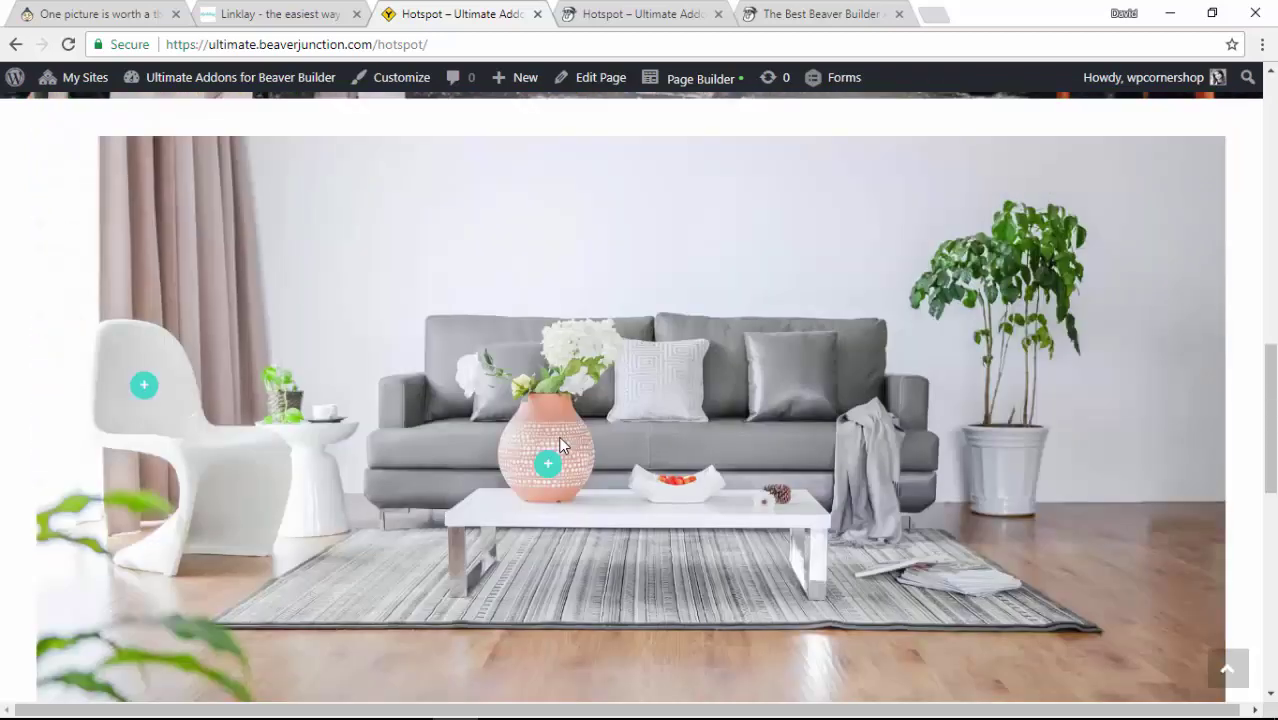
{"action": "scroll", "coordinate": [560, 445], "scroll_direction": "up", "scroll_amount": 3}
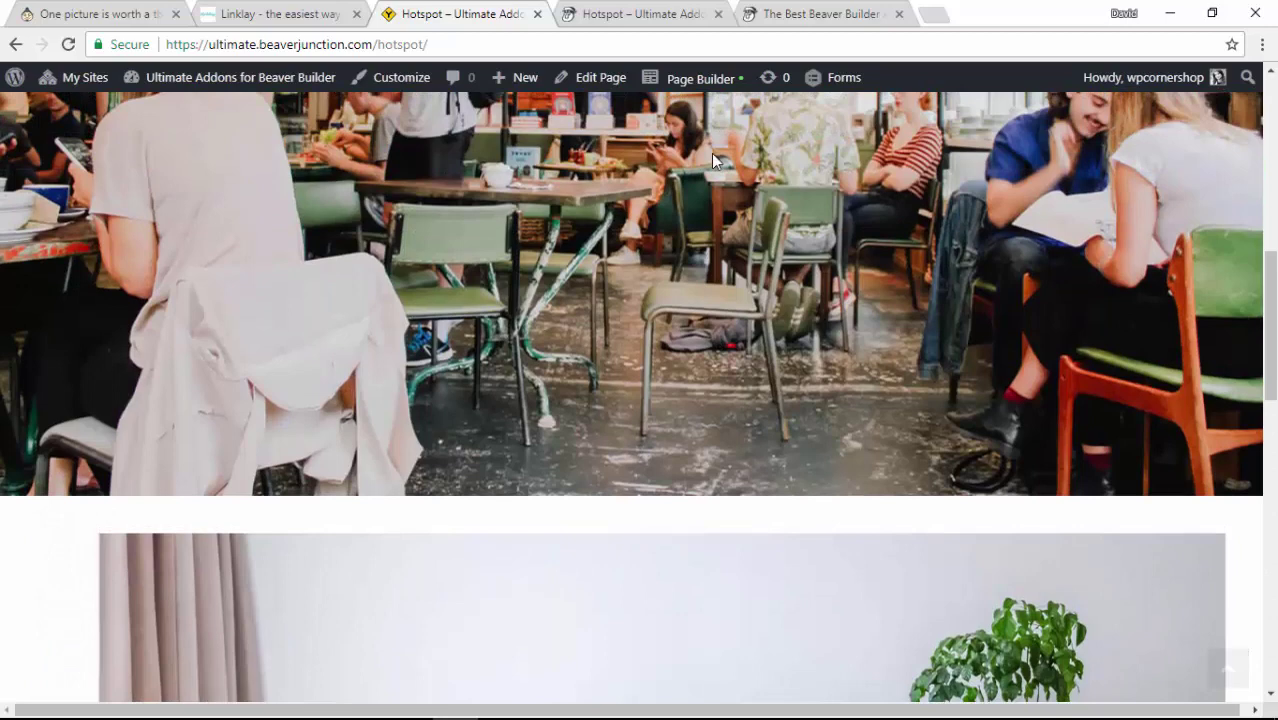
{"action": "left_click", "coordinate": [704, 88]}
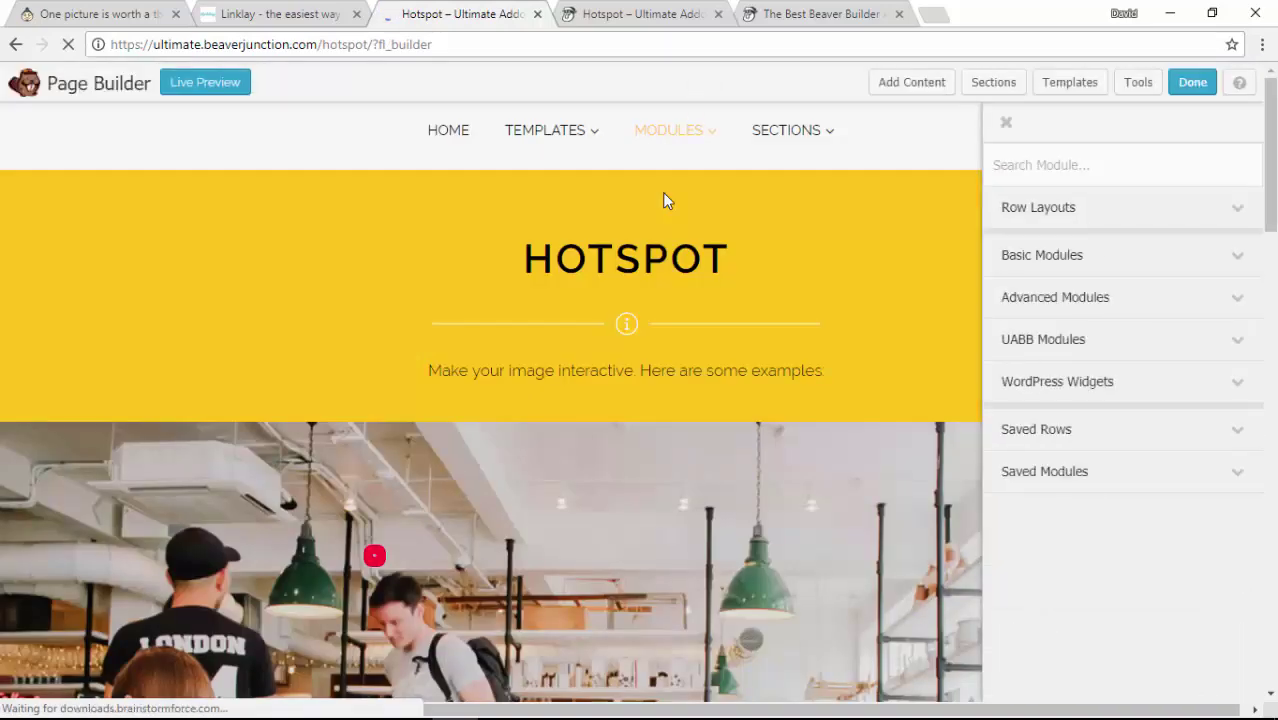
{"action": "scroll", "coordinate": [658, 367], "scroll_direction": "down", "scroll_amount": 2}
{"action": "scroll", "coordinate": [658, 367], "scroll_direction": "down", "scroll_amount": 10}
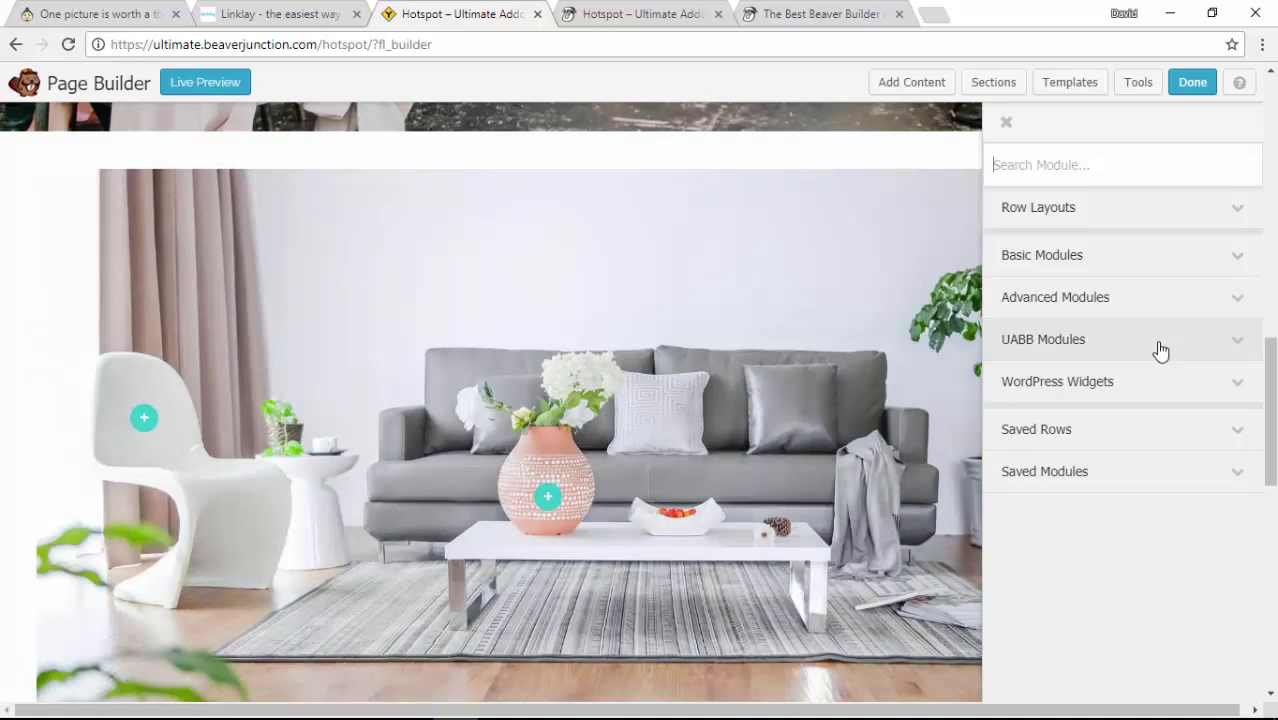
Step: Expand the UABB Modules group and locate the Hotspot module in it
{"action": "left_click", "coordinate": [1158, 352]}
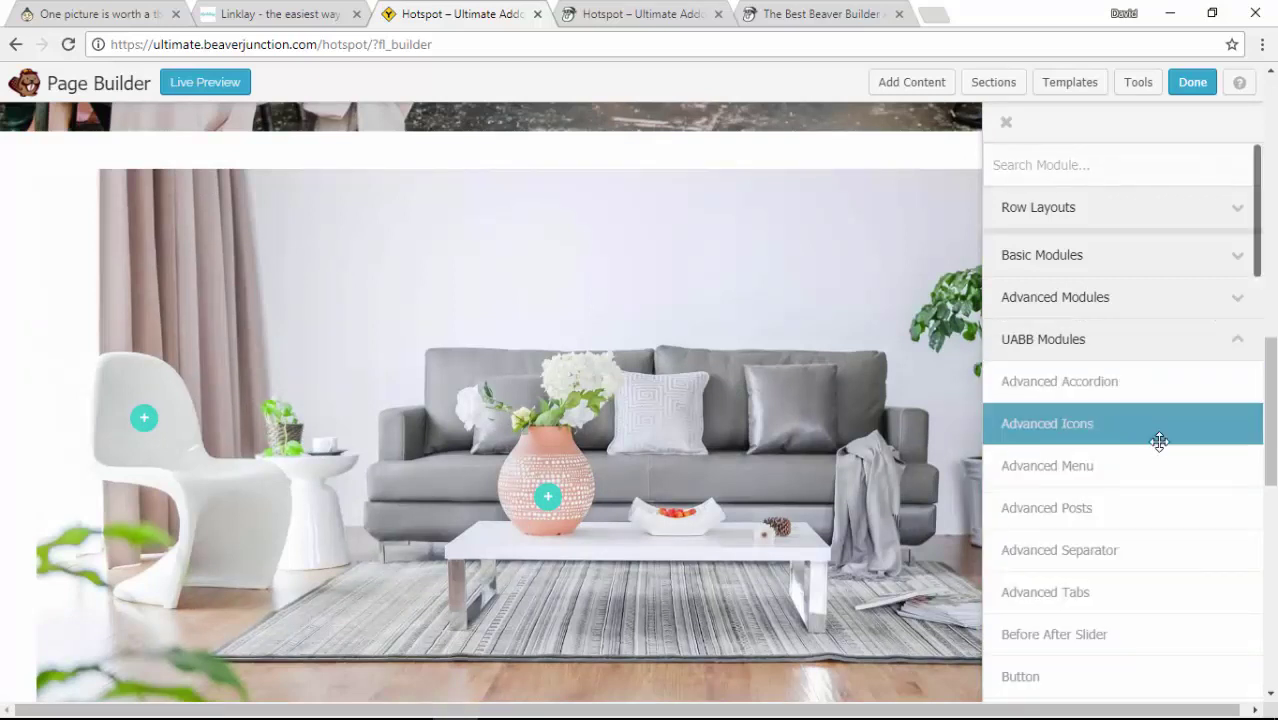
{"action": "scroll", "coordinate": [1160, 450], "scroll_direction": "down", "scroll_amount": 5}
{"action": "scroll", "coordinate": [1165, 458], "scroll_direction": "down", "scroll_amount": 4}
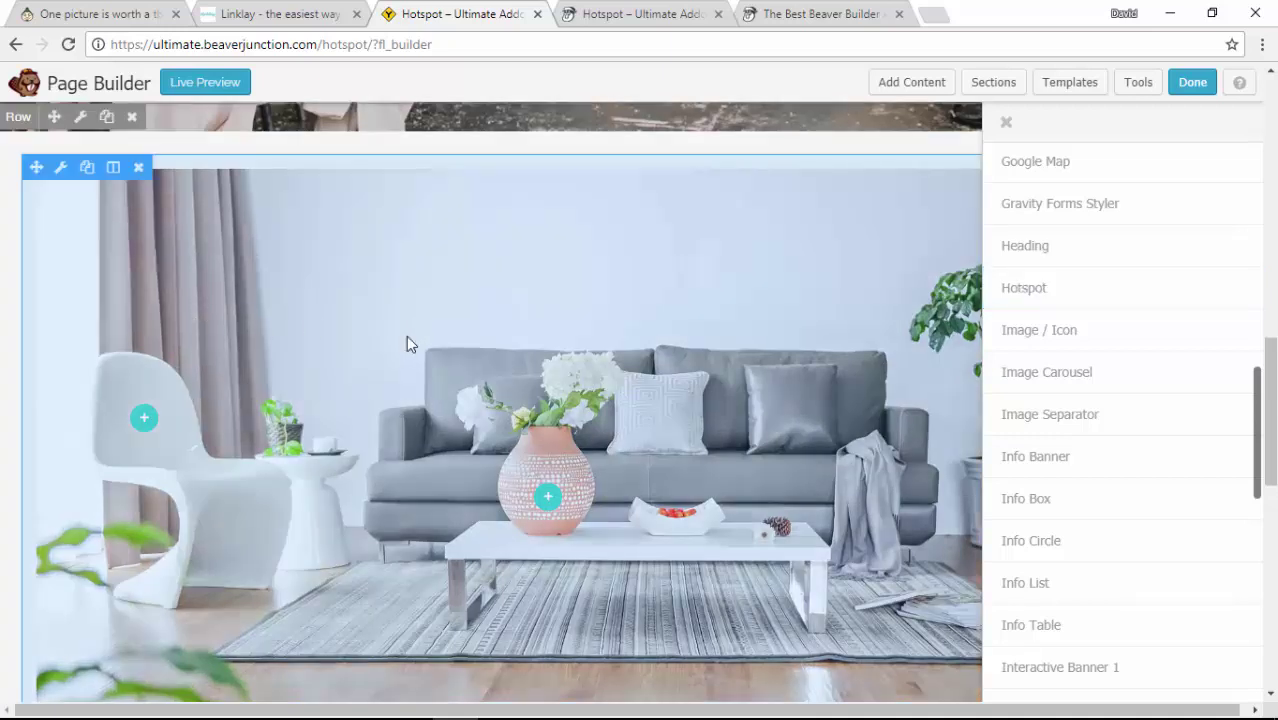
Step: Open the settings of the living-room image's Hotspot module and review its Photo Source options
{"action": "left_click_drag", "start_coordinate": [406, 343], "coordinate": [408, 345]}
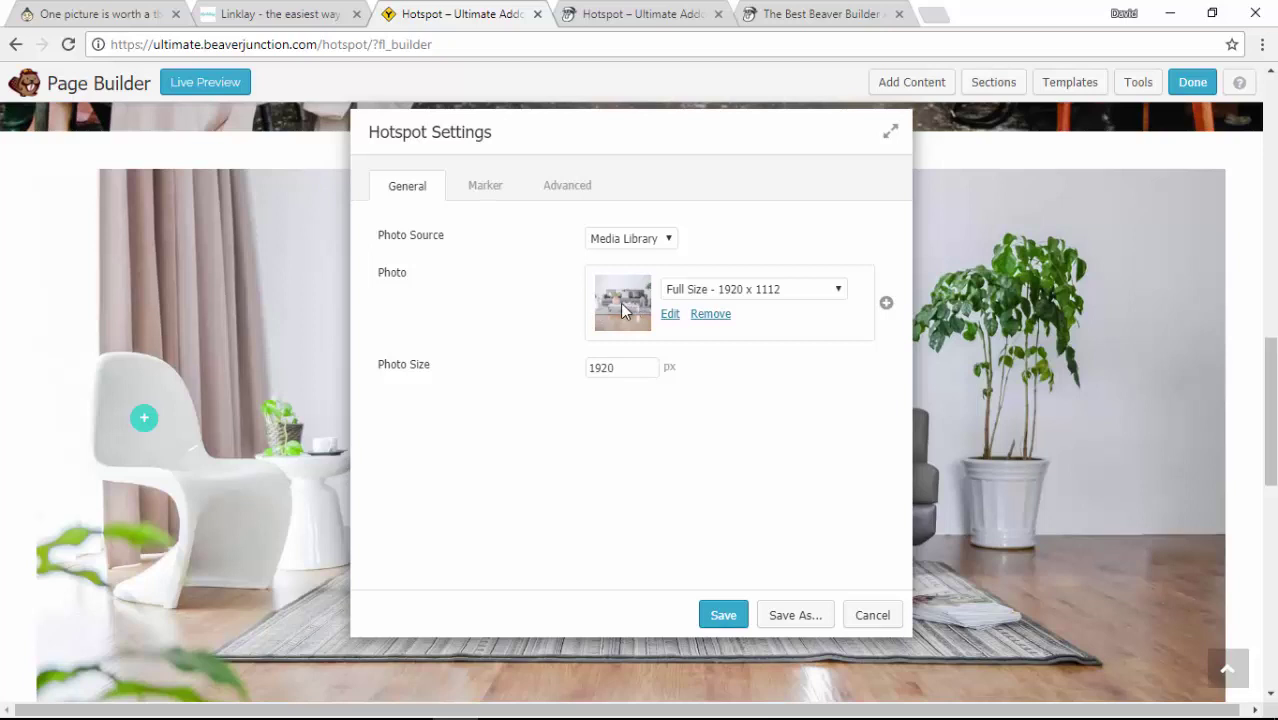
{"action": "left_click", "coordinate": [673, 242]}
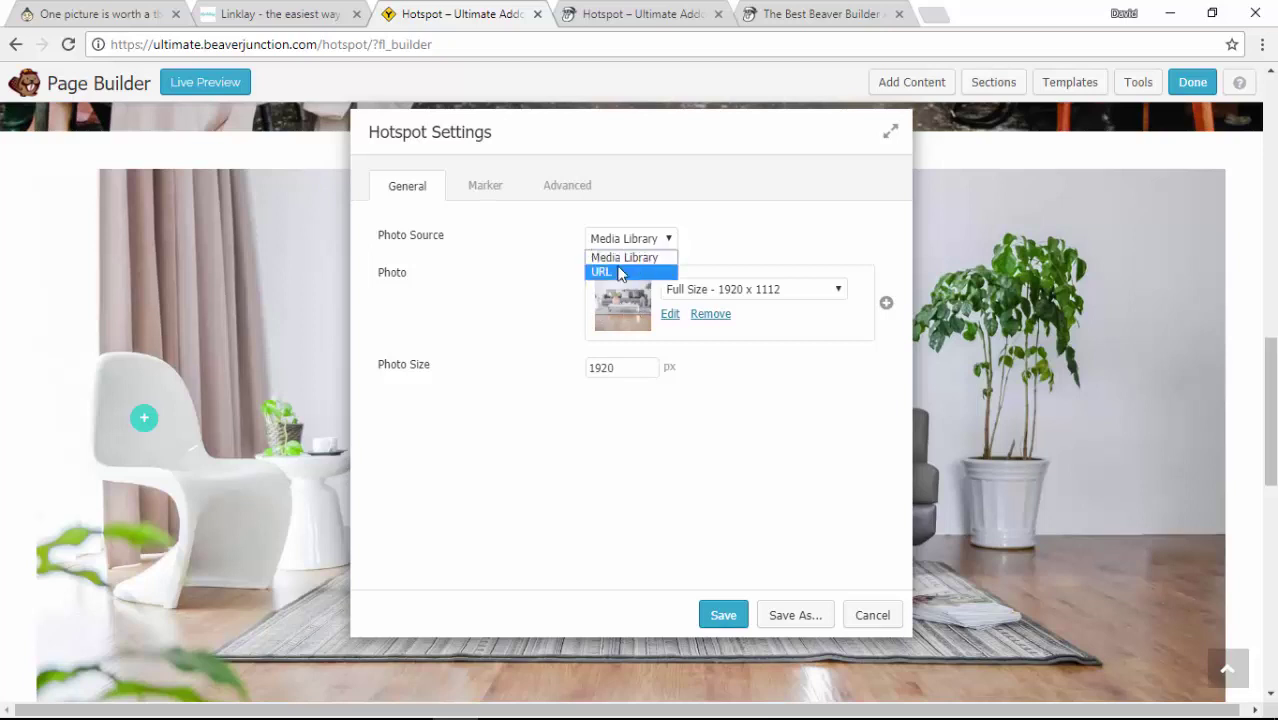
{"action": "left_click", "coordinate": [497, 297]}
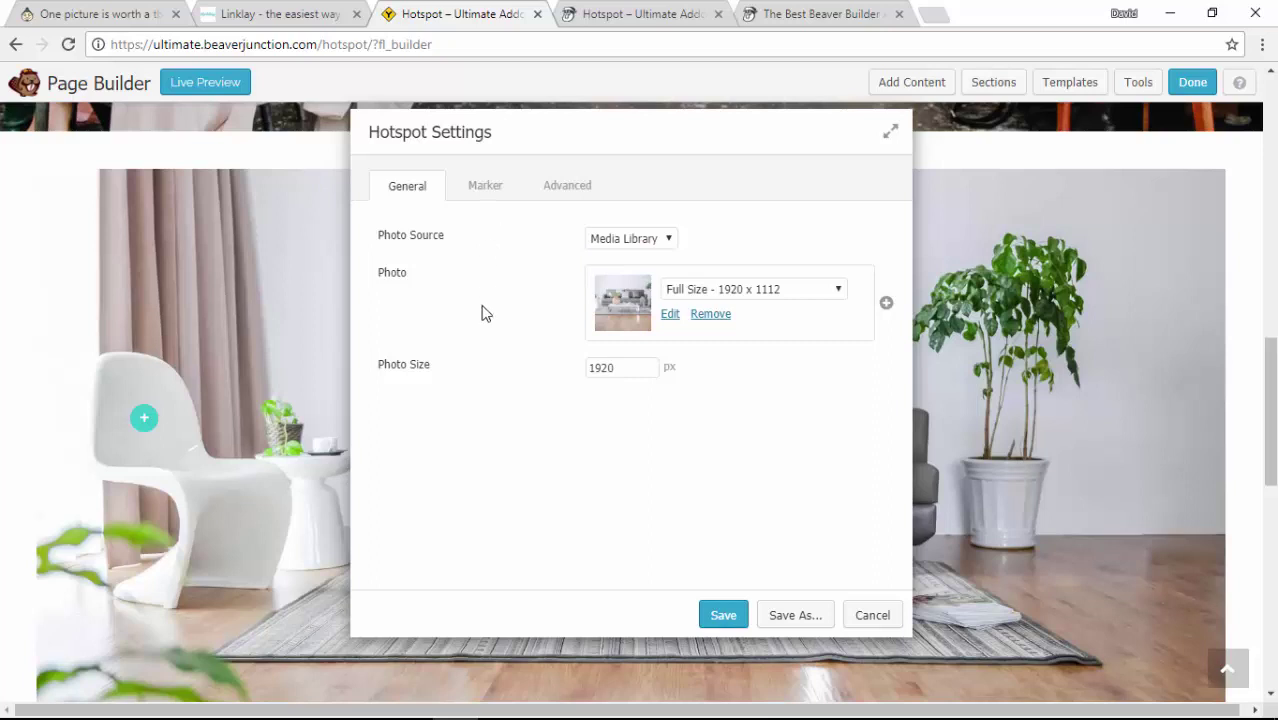
Step: Open Markers 1 for editing and move its dialog aside so the vase hotspot on the page is uncovered
{"action": "left_click", "coordinate": [484, 194]}
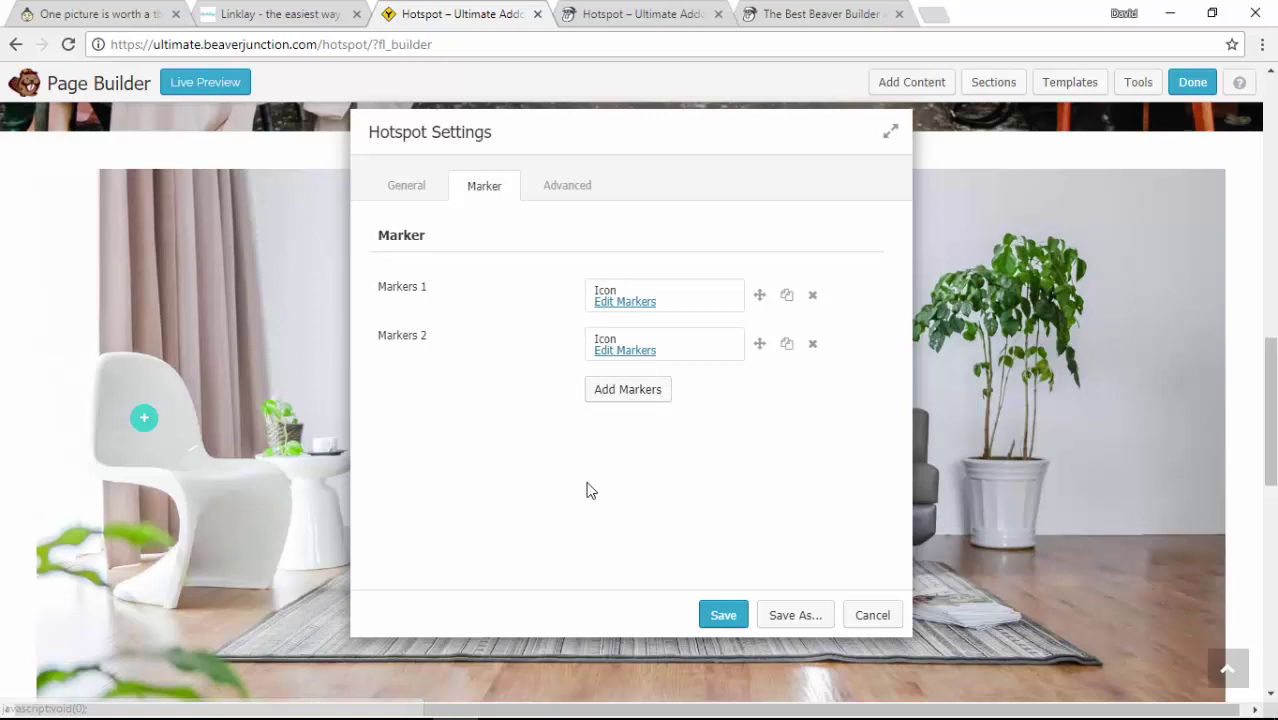
{"action": "left_click", "coordinate": [621, 303]}
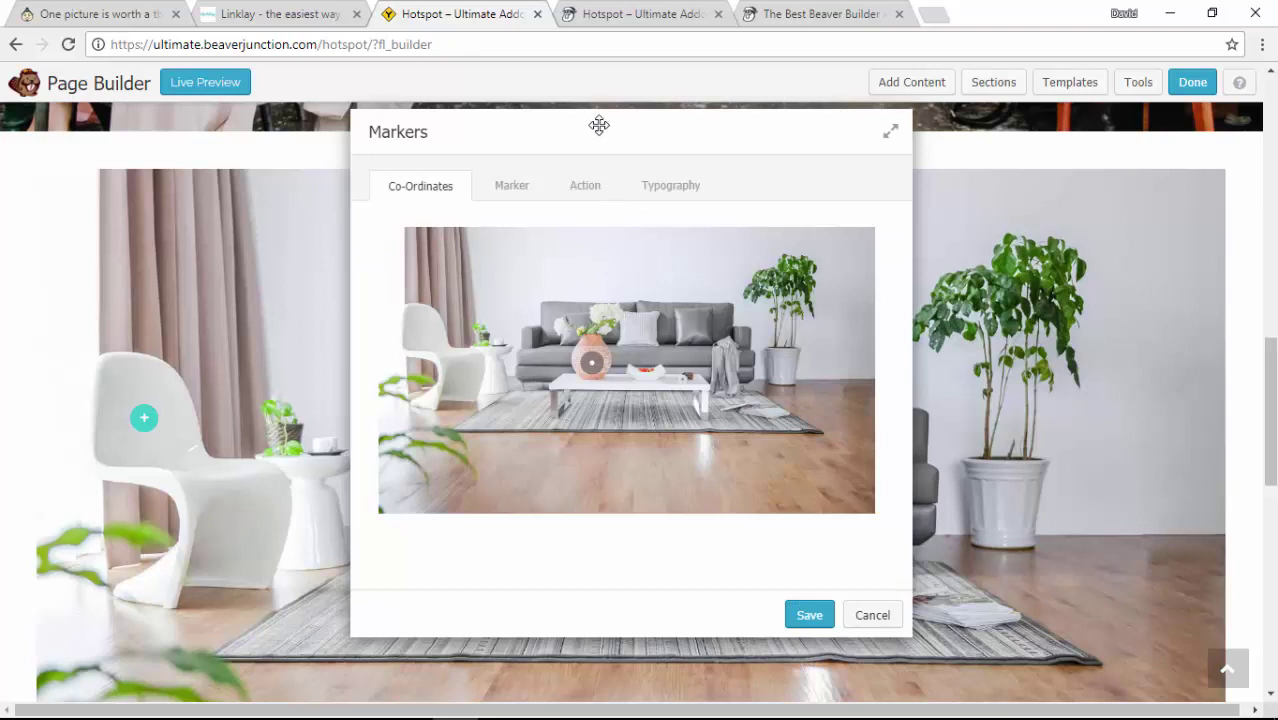
{"action": "left_click_drag", "start_coordinate": [599, 123], "coordinate": [868, 147]}
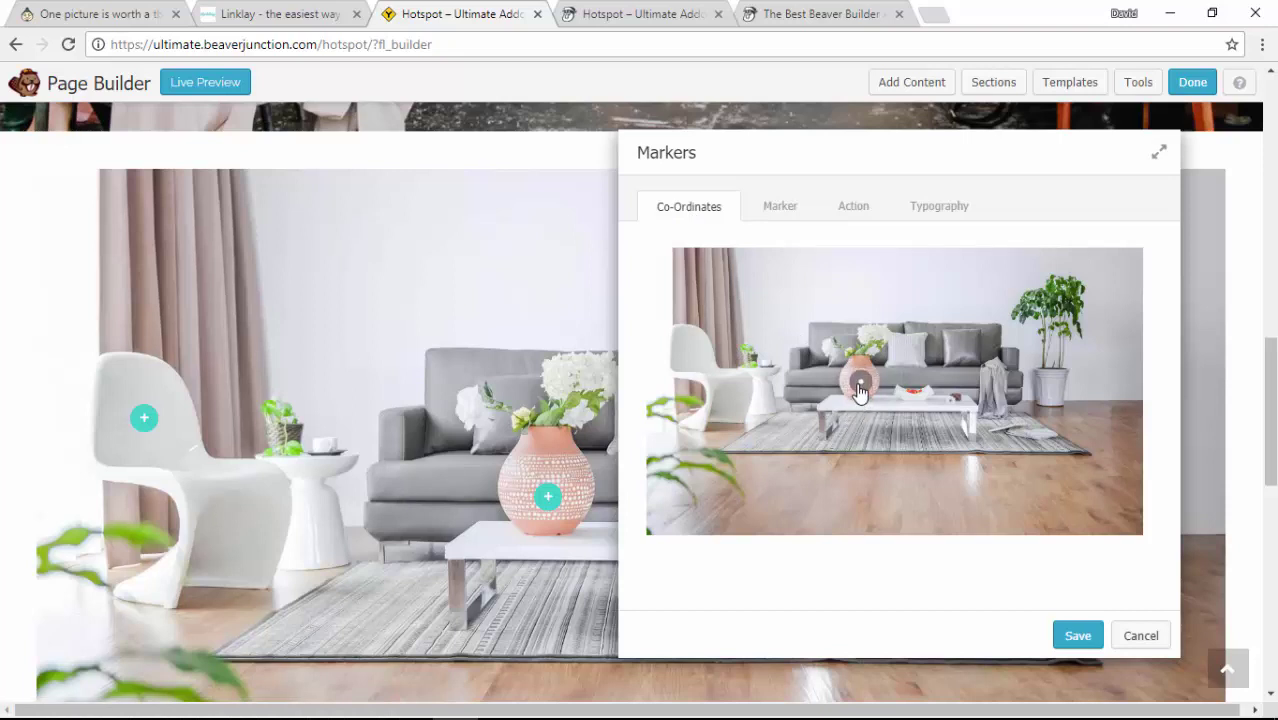
Step: Review the vase marker's type options, icon background styles, colors and animation settings
{"action": "left_click", "coordinate": [766, 212]}
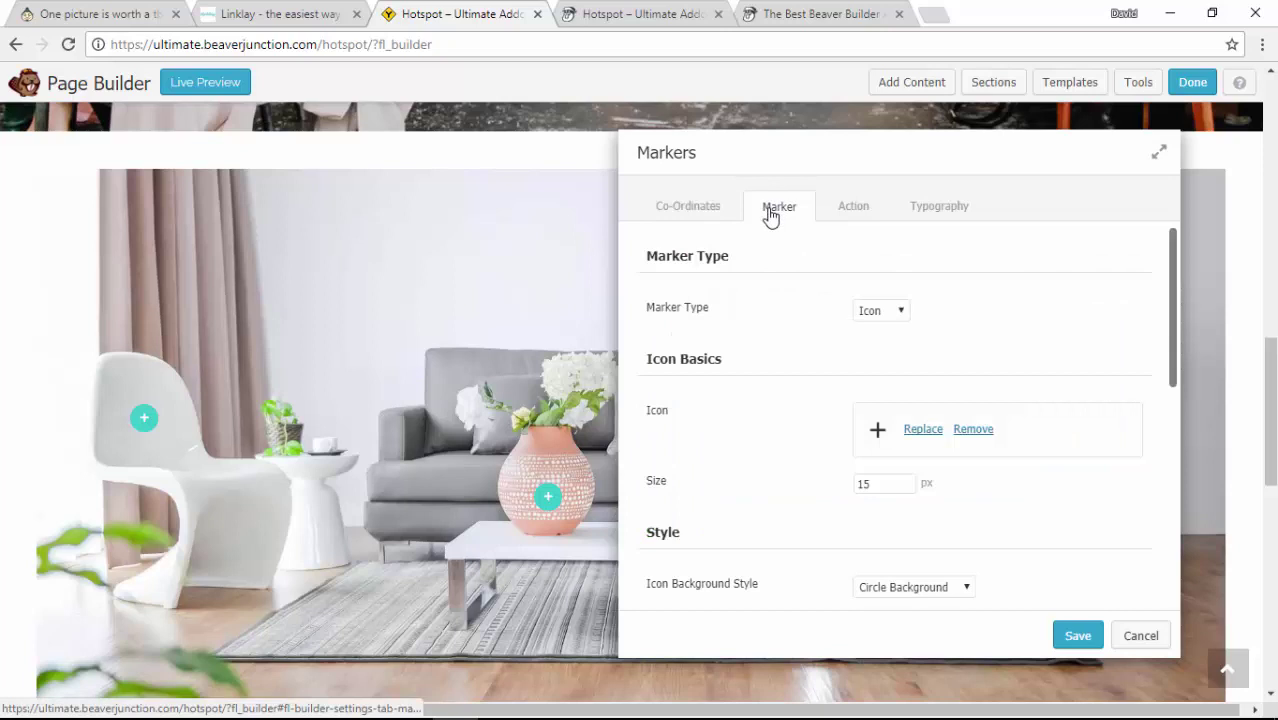
{"action": "left_click", "coordinate": [902, 312]}
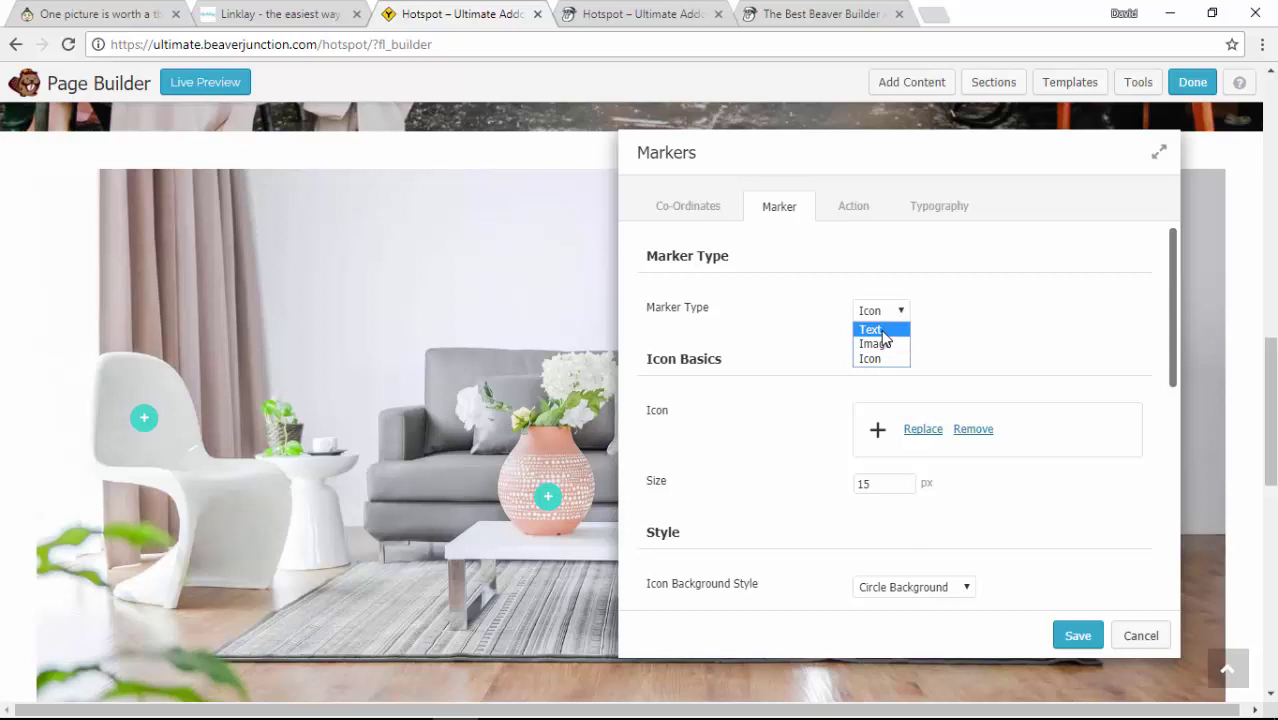
{"action": "scroll", "coordinate": [968, 440], "scroll_direction": "down", "scroll_amount": 2}
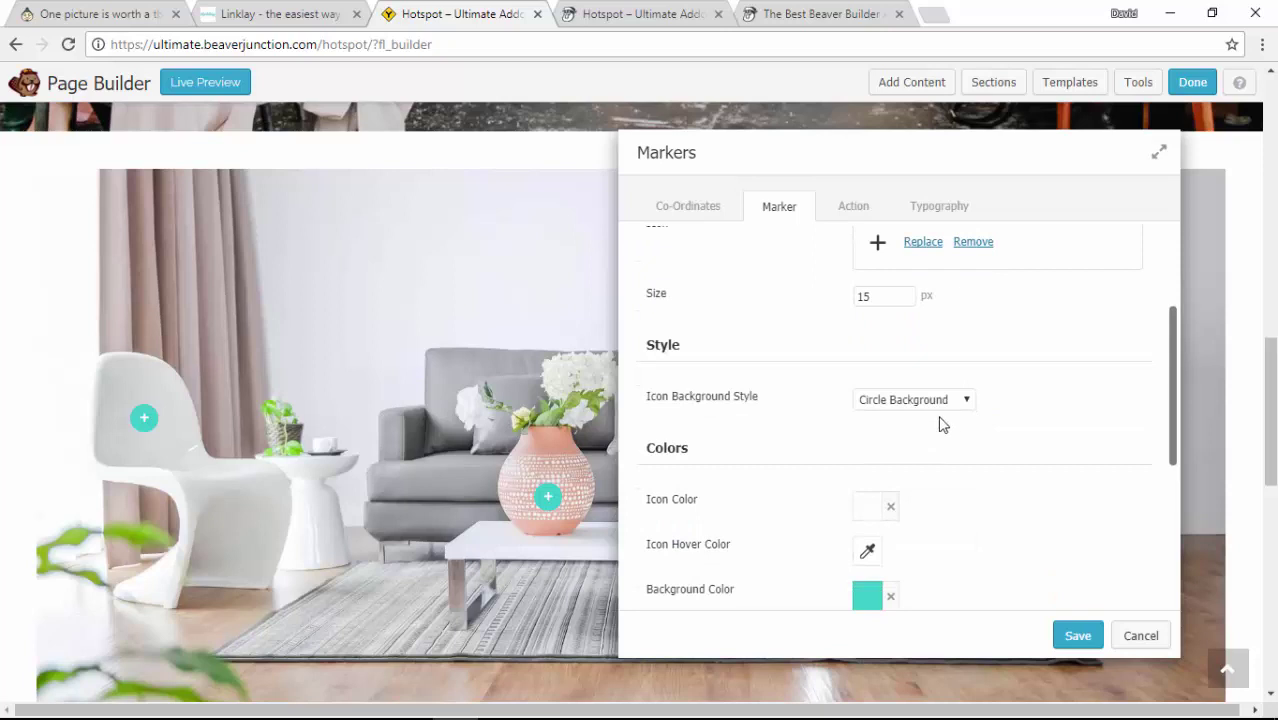
{"action": "left_click", "coordinate": [952, 402]}
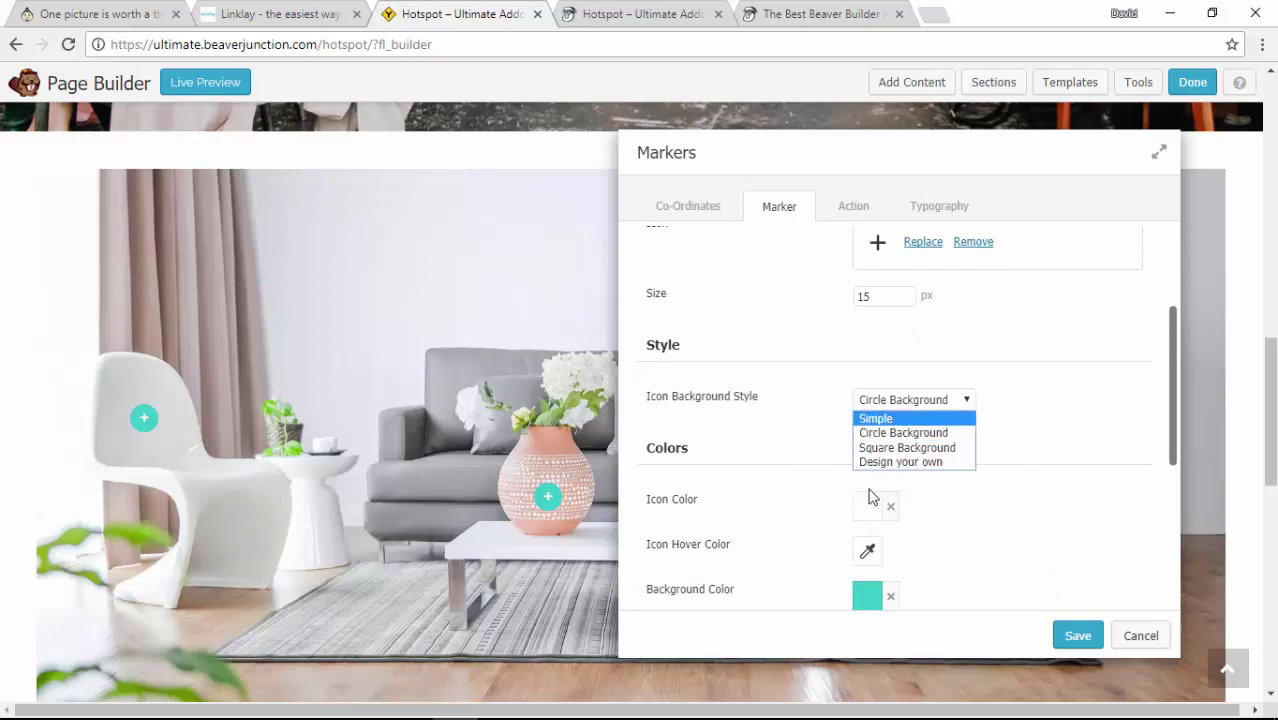
{"action": "left_click", "coordinate": [772, 542]}
{"action": "scroll", "coordinate": [853, 522], "scroll_direction": "down", "scroll_amount": 2}
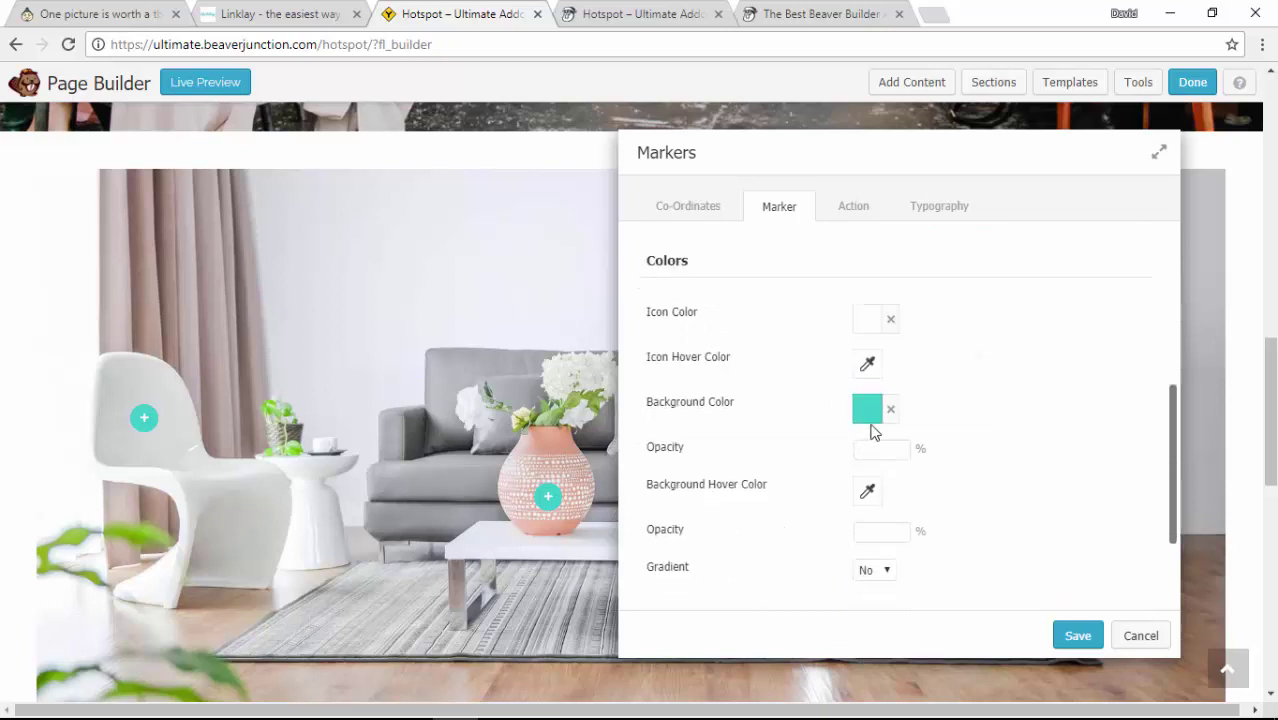
{"action": "scroll", "coordinate": [802, 478], "scroll_direction": "down", "scroll_amount": 2}
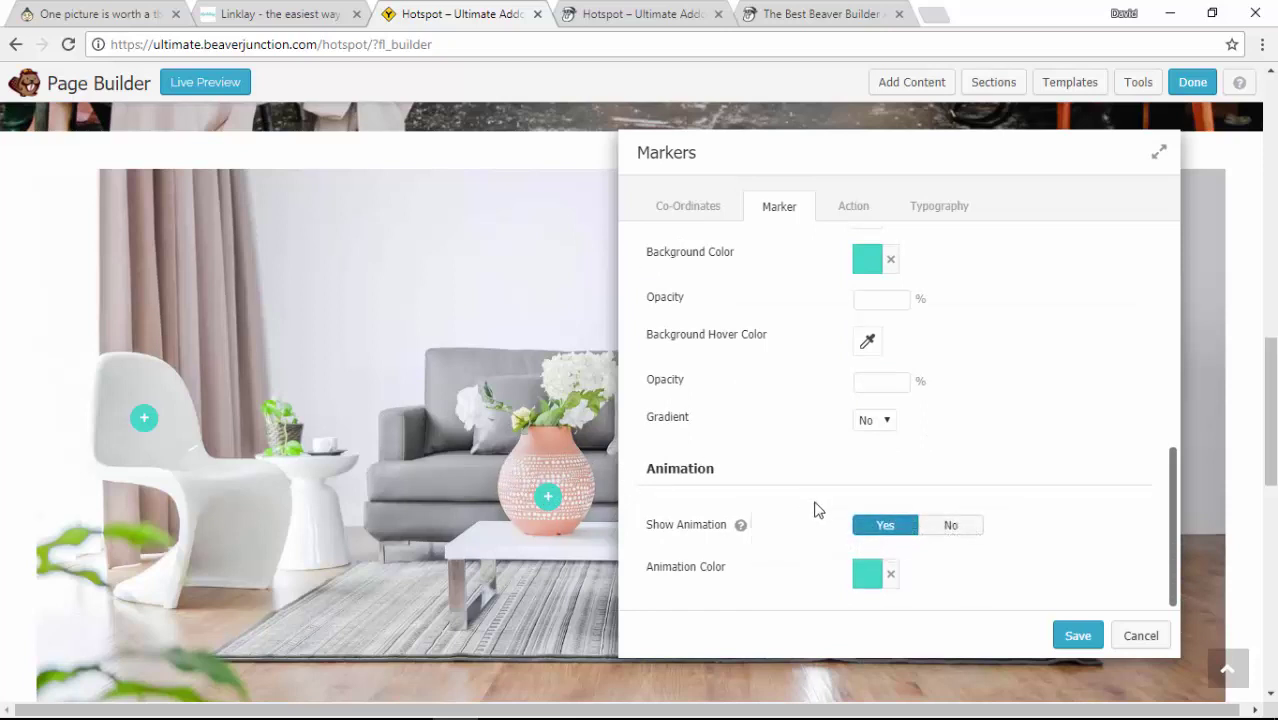
{"action": "scroll", "coordinate": [970, 510], "scroll_direction": "up", "scroll_amount": 3}
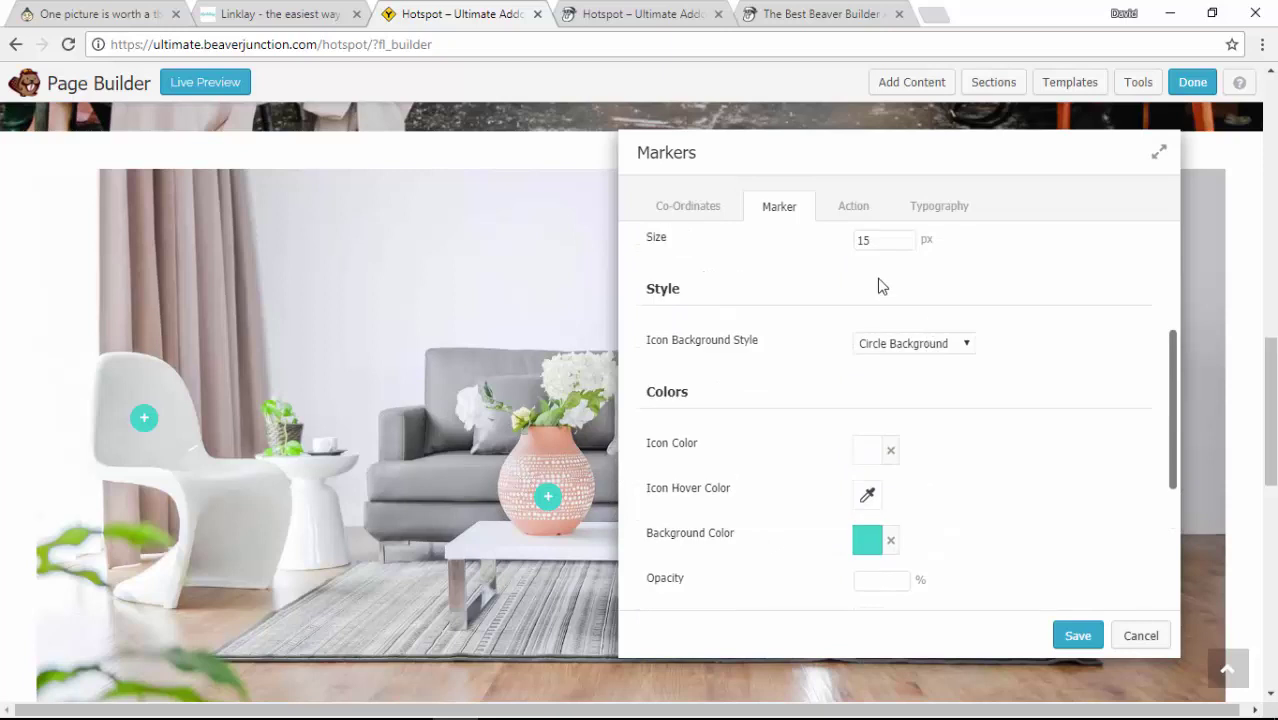
Step: Review the vase marker's On Click Action options and enlarge the tooltip content editor to inspect its title, price and link
{"action": "left_click", "coordinate": [851, 212]}
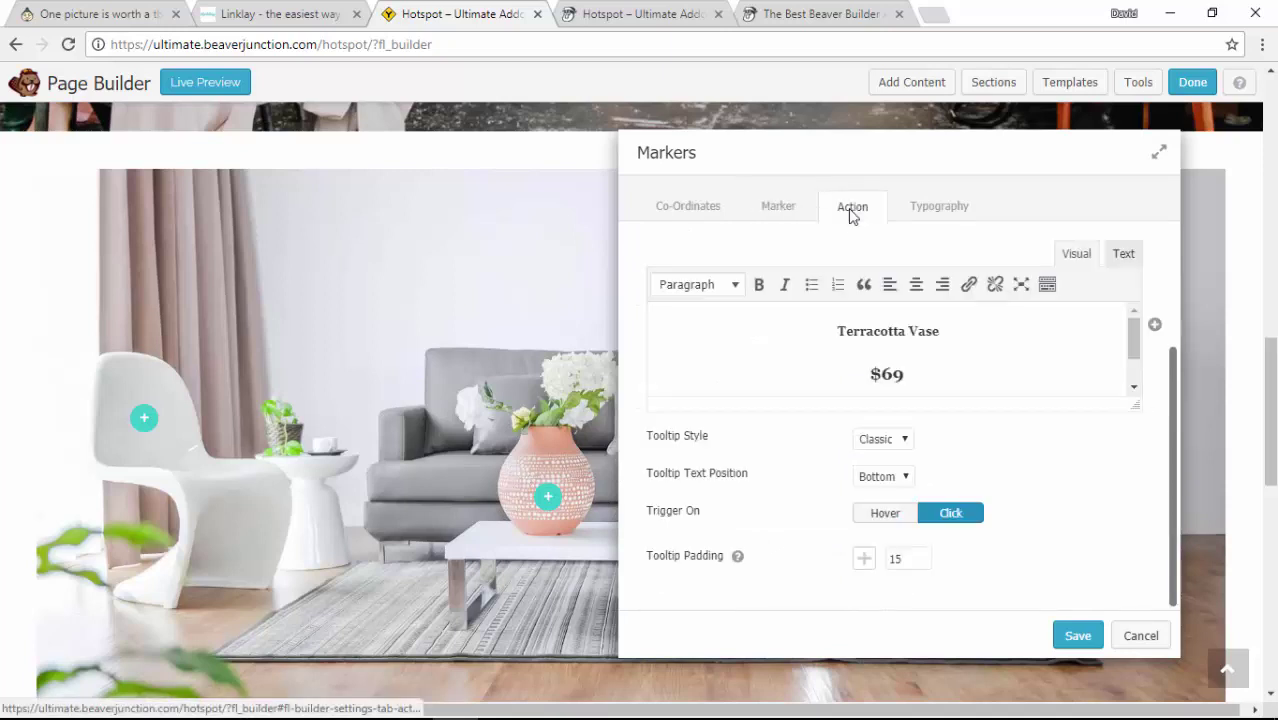
{"action": "left_click_drag", "start_coordinate": [1169, 387], "coordinate": [1170, 258]}
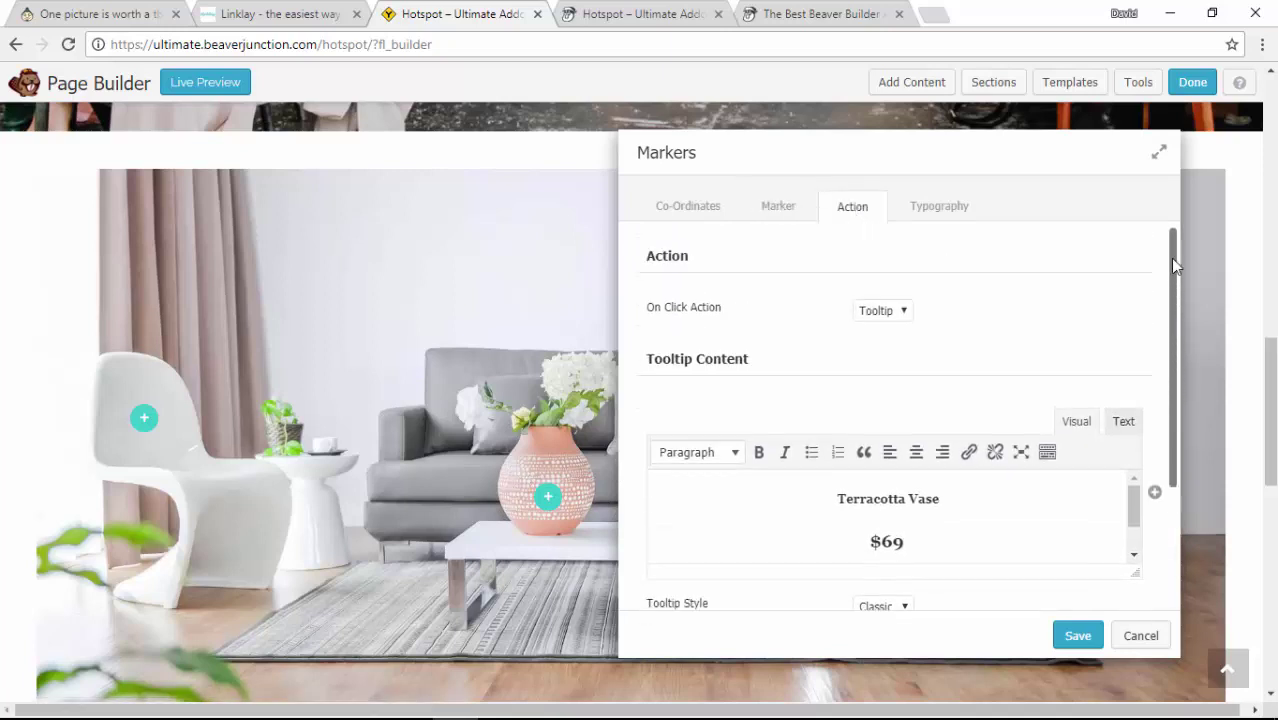
{"action": "left_click", "coordinate": [905, 311]}
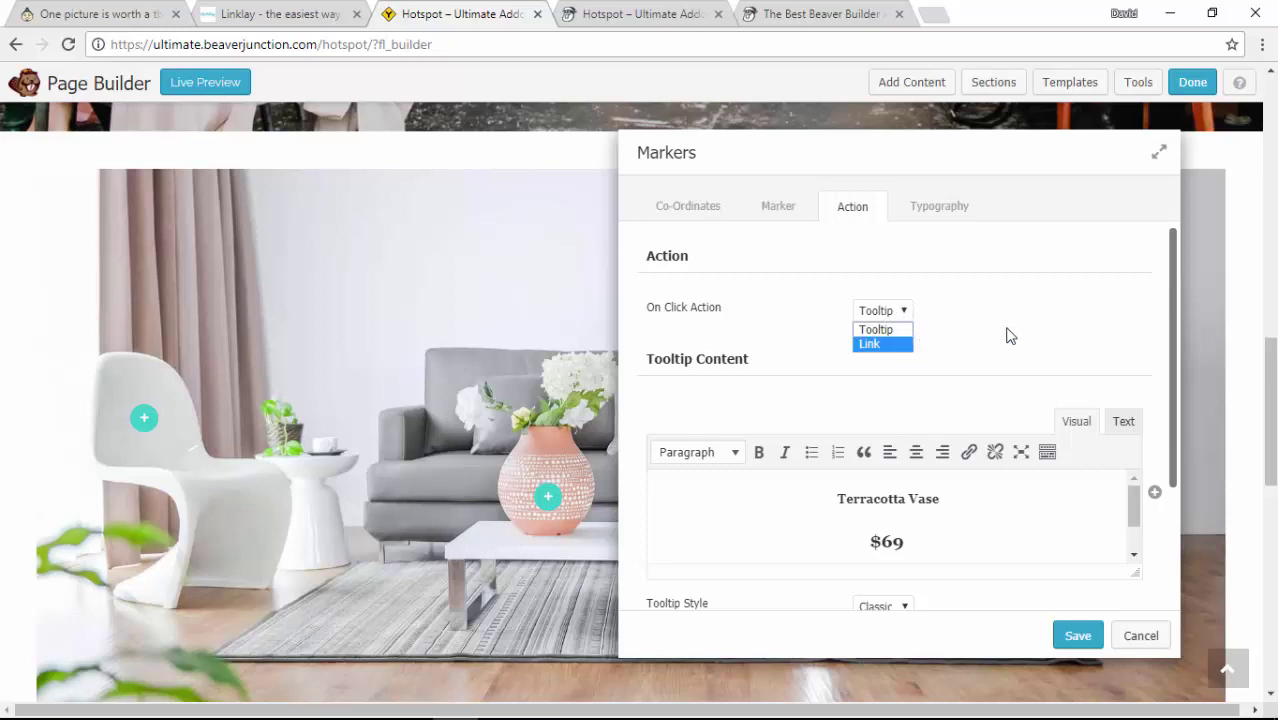
{"action": "scroll", "coordinate": [1006, 332], "scroll_direction": "down", "scroll_amount": 2}
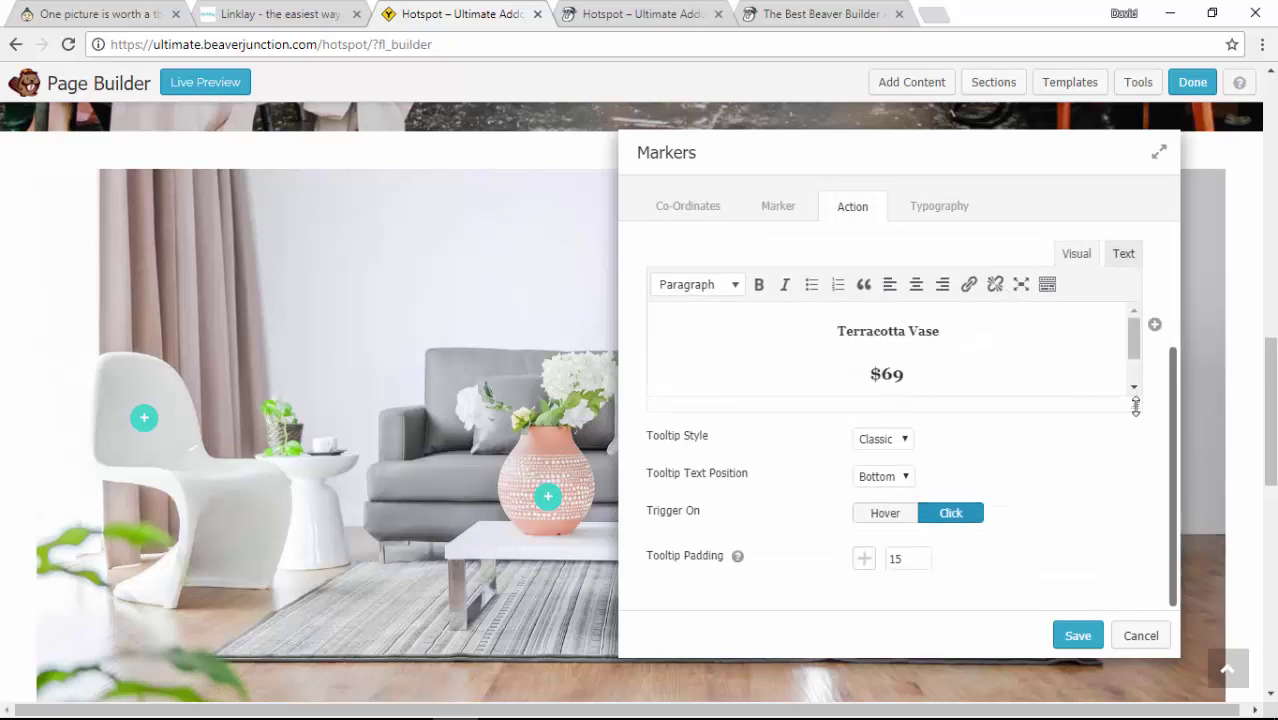
{"action": "left_click_drag", "start_coordinate": [1135, 408], "coordinate": [1150, 531]}
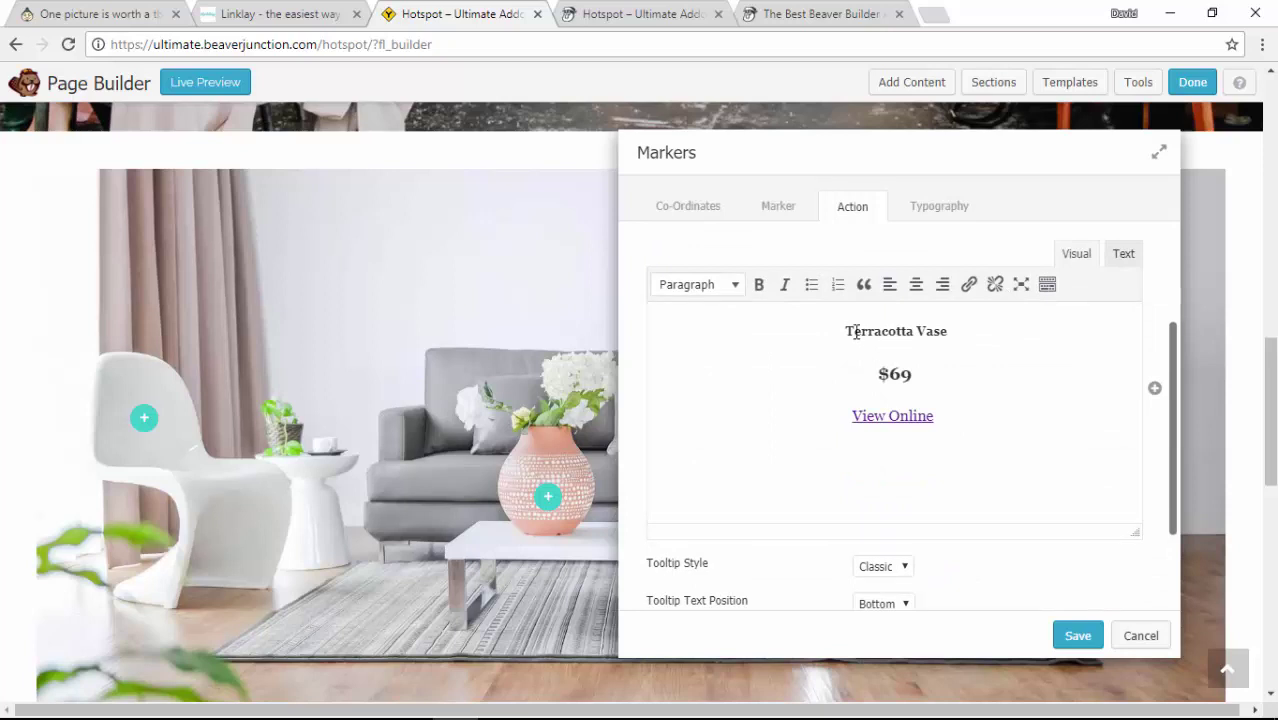
{"action": "left_click_drag", "start_coordinate": [856, 332], "coordinate": [912, 359]}
{"action": "left_click", "coordinate": [896, 376]}
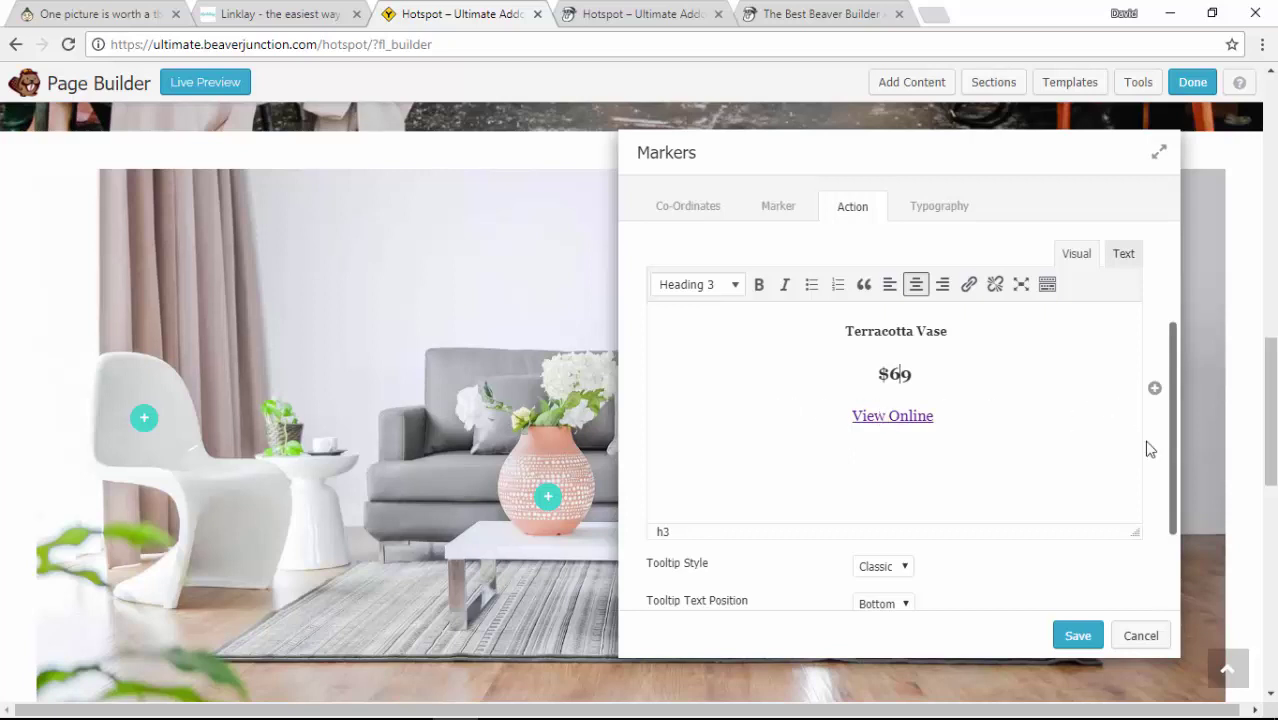
Step: Review the vase tooltip's style options, text position, trigger and padding, keeping the Classic style and the Click trigger
{"action": "scroll", "coordinate": [1172, 466], "scroll_direction": "down", "scroll_amount": 2}
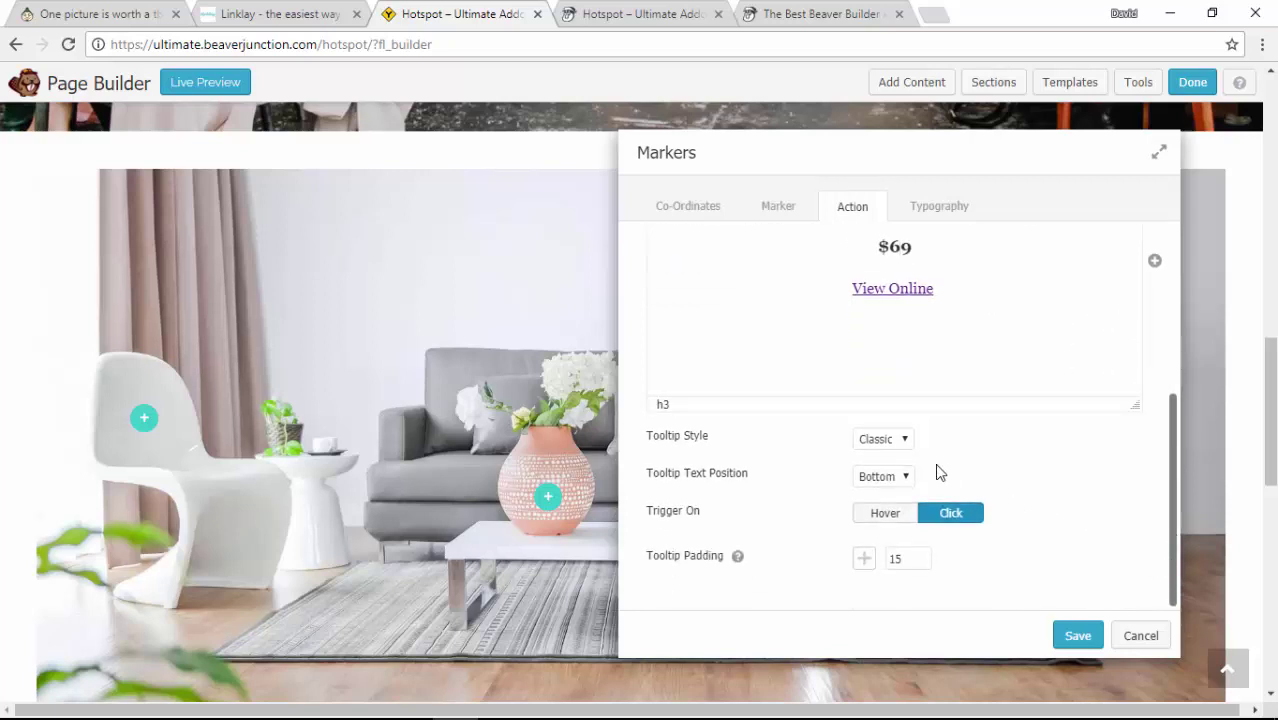
{"action": "left_click", "coordinate": [904, 442]}
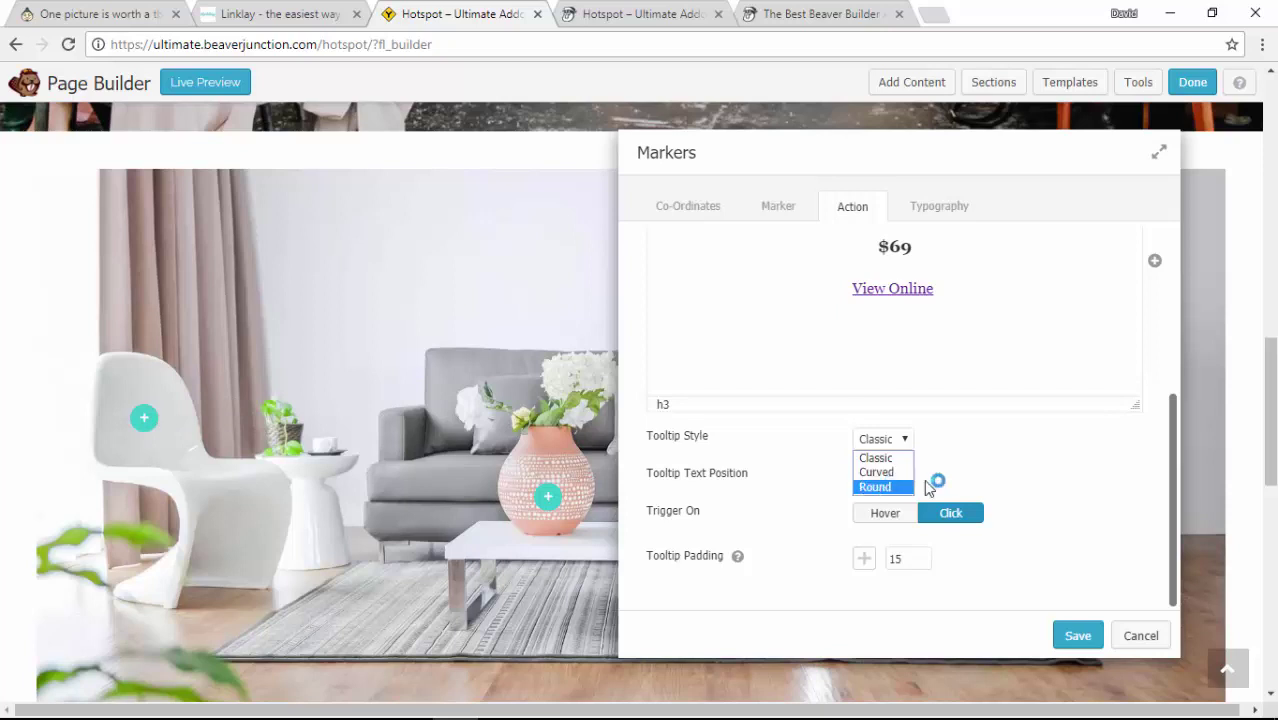
{"action": "left_click", "coordinate": [968, 515]}
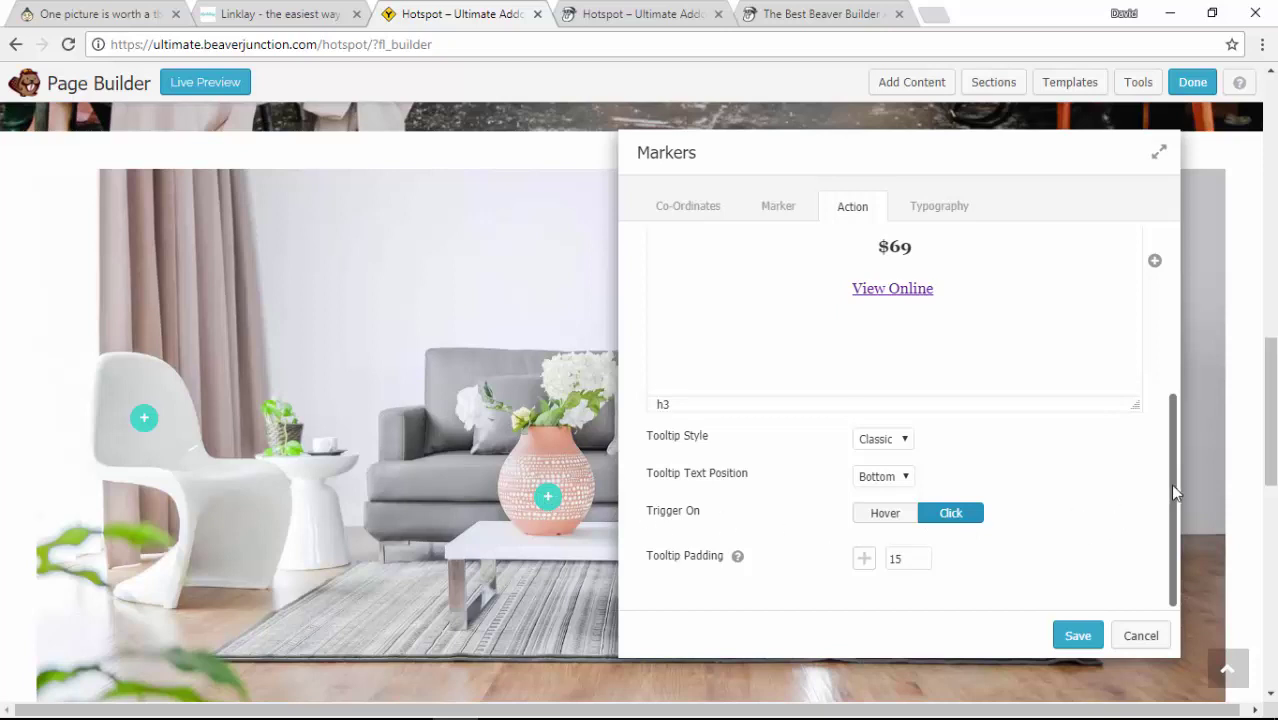
Step: Check the vase tooltip's typography and color settings, and save both the marker and the Hotspot module
{"action": "left_click", "coordinate": [930, 207]}
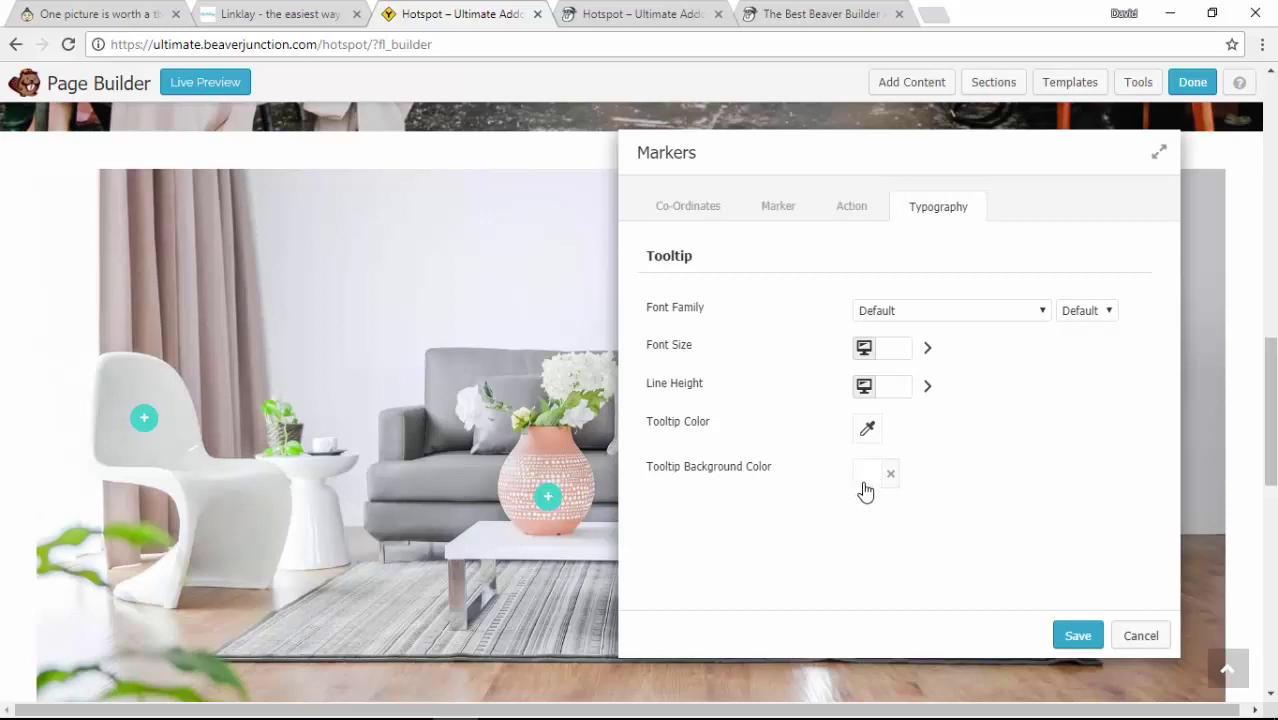
{"action": "left_click", "coordinate": [1077, 634]}
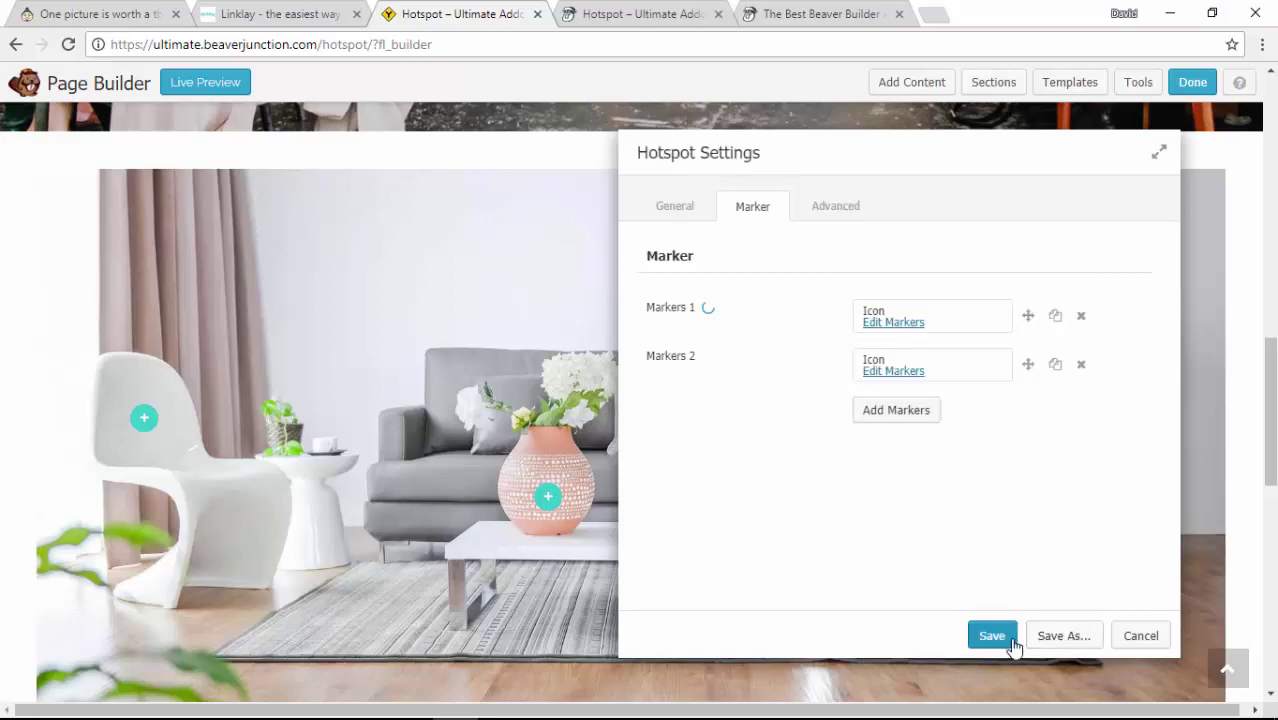
{"action": "left_click", "coordinate": [1010, 642]}
Step: Look over the Custom CSS Buttons section below the living-room image and publish the page changes
{"action": "scroll", "coordinate": [1075, 505], "scroll_direction": "down", "scroll_amount": 7}
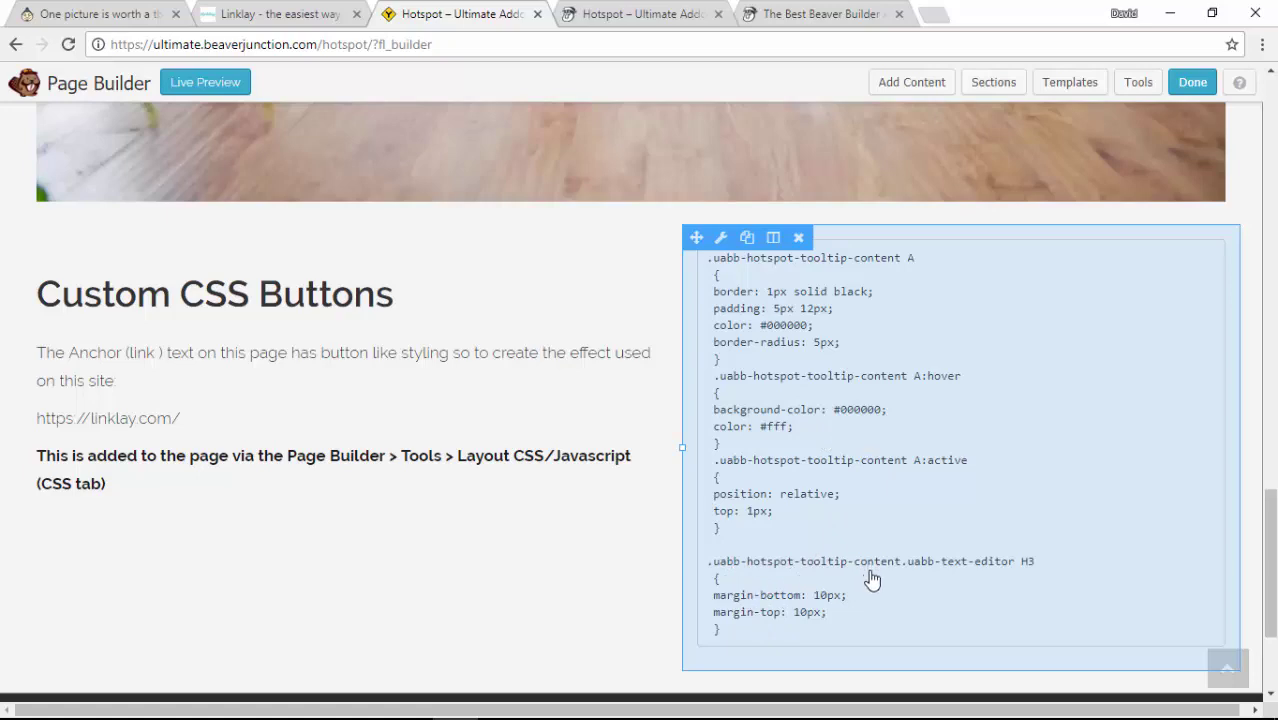
{"action": "scroll", "coordinate": [868, 572], "scroll_direction": "up", "scroll_amount": 3}
{"action": "scroll", "coordinate": [896, 608], "scroll_direction": "up", "scroll_amount": 1}
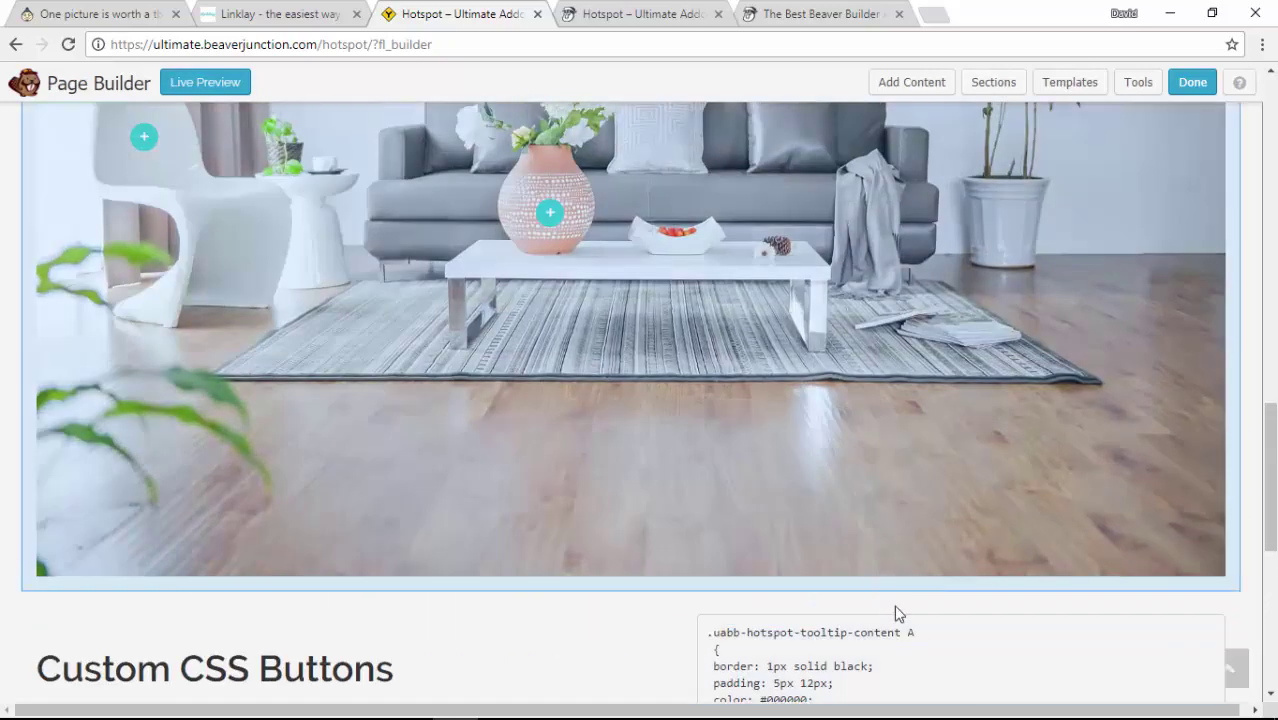
{"action": "scroll", "coordinate": [1018, 491], "scroll_direction": "down", "scroll_amount": 3}
{"action": "left_click", "coordinate": [1190, 96]}
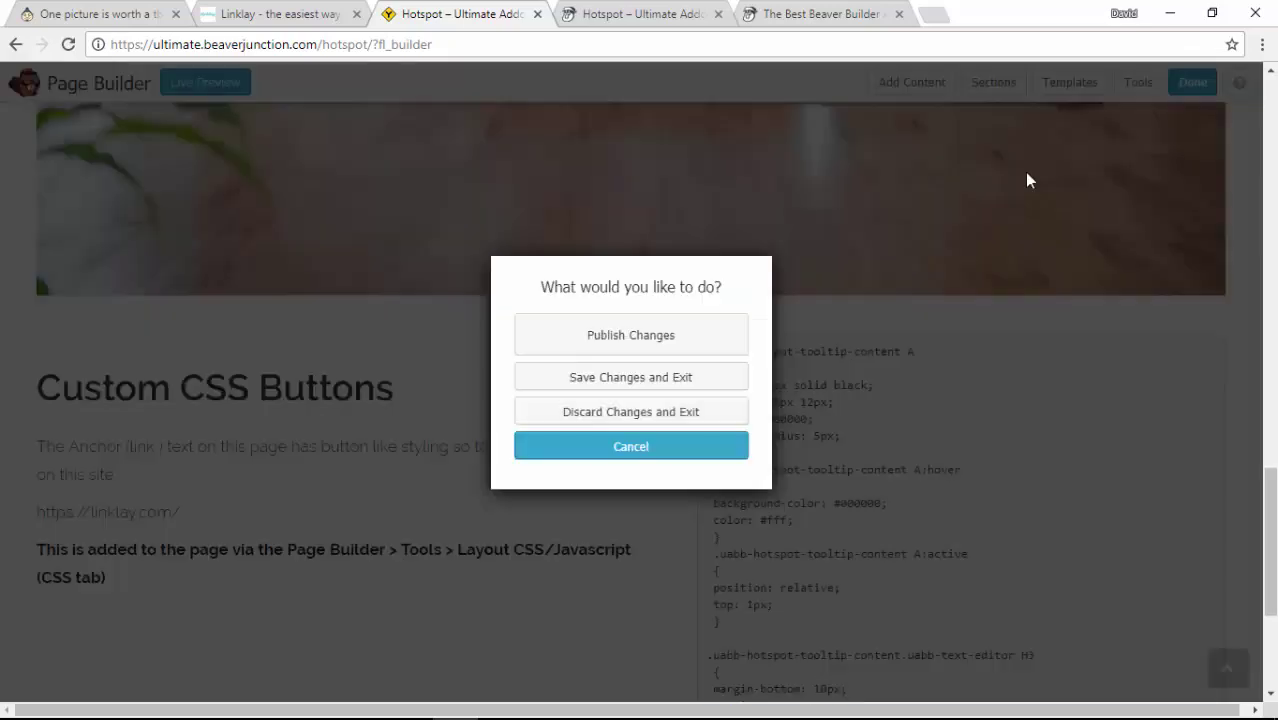
{"action": "left_click", "coordinate": [687, 334]}
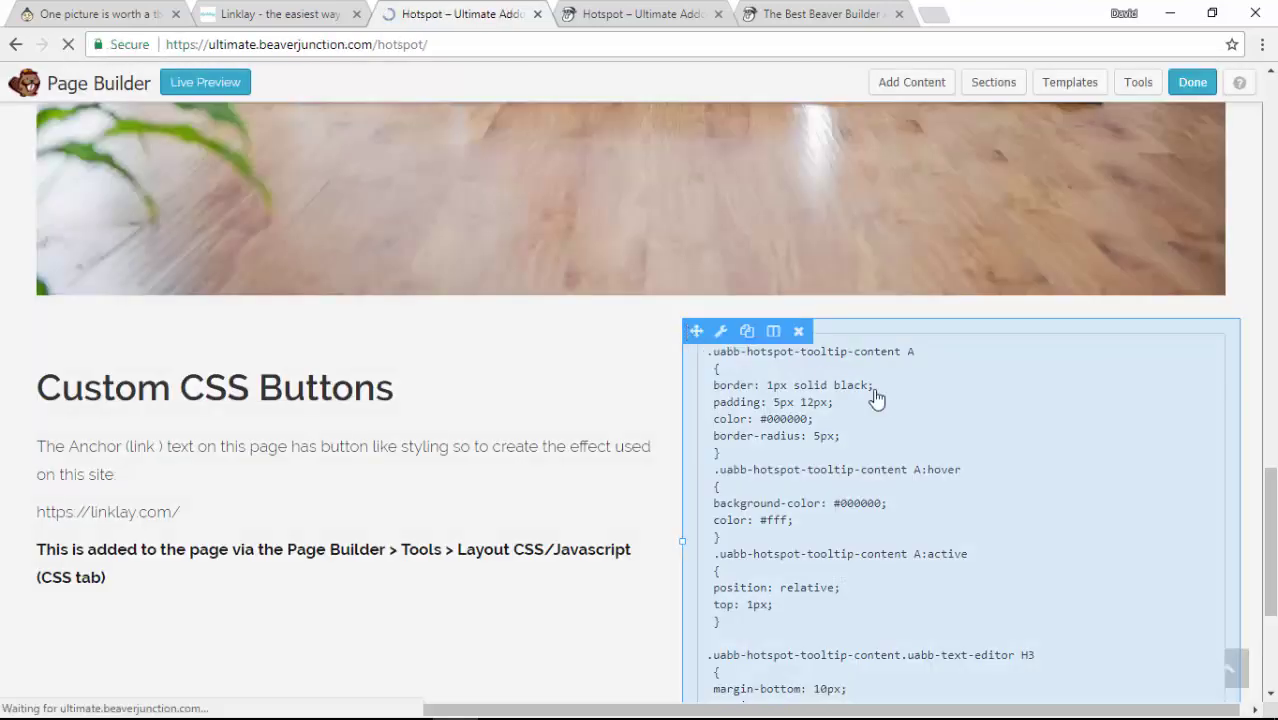
Step: View the tooltips of the vase and white chair hotspots on the published page, and close them
{"action": "scroll", "coordinate": [876, 400], "scroll_direction": "down", "scroll_amount": 9}
{"action": "scroll", "coordinate": [874, 406], "scroll_direction": "down", "scroll_amount": 10}
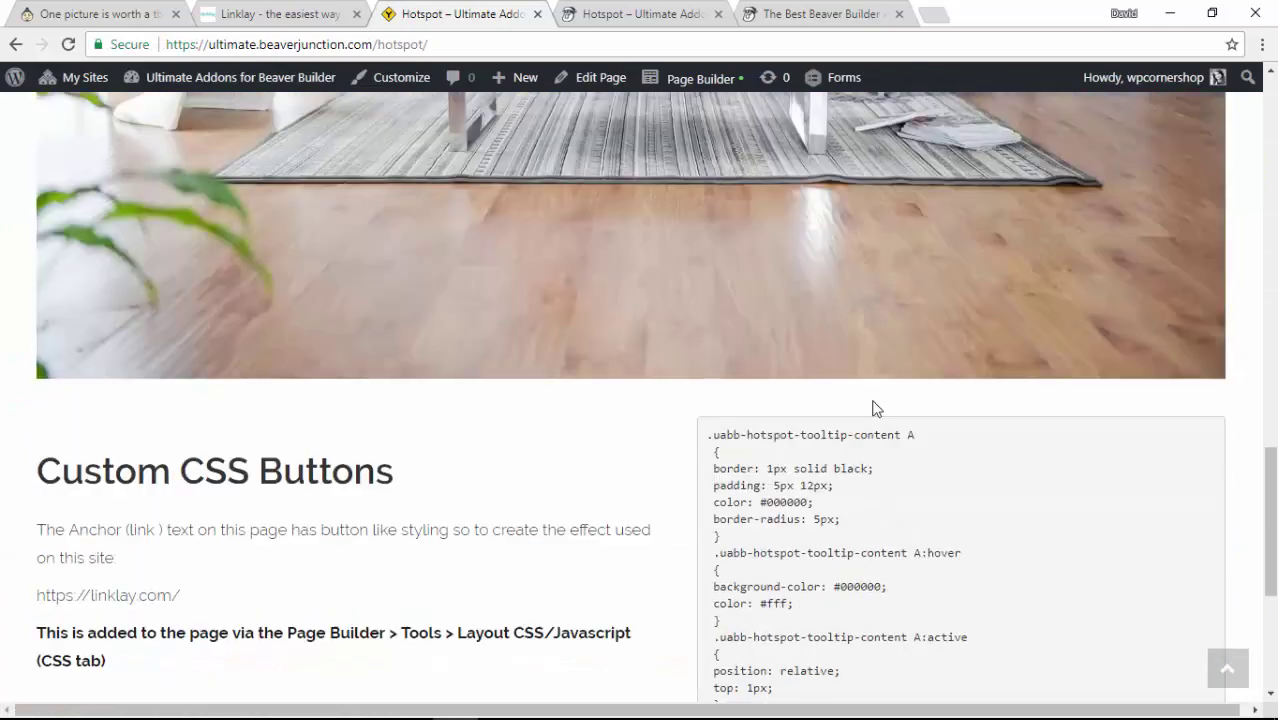
{"action": "scroll", "coordinate": [874, 406], "scroll_direction": "up", "scroll_amount": 2}
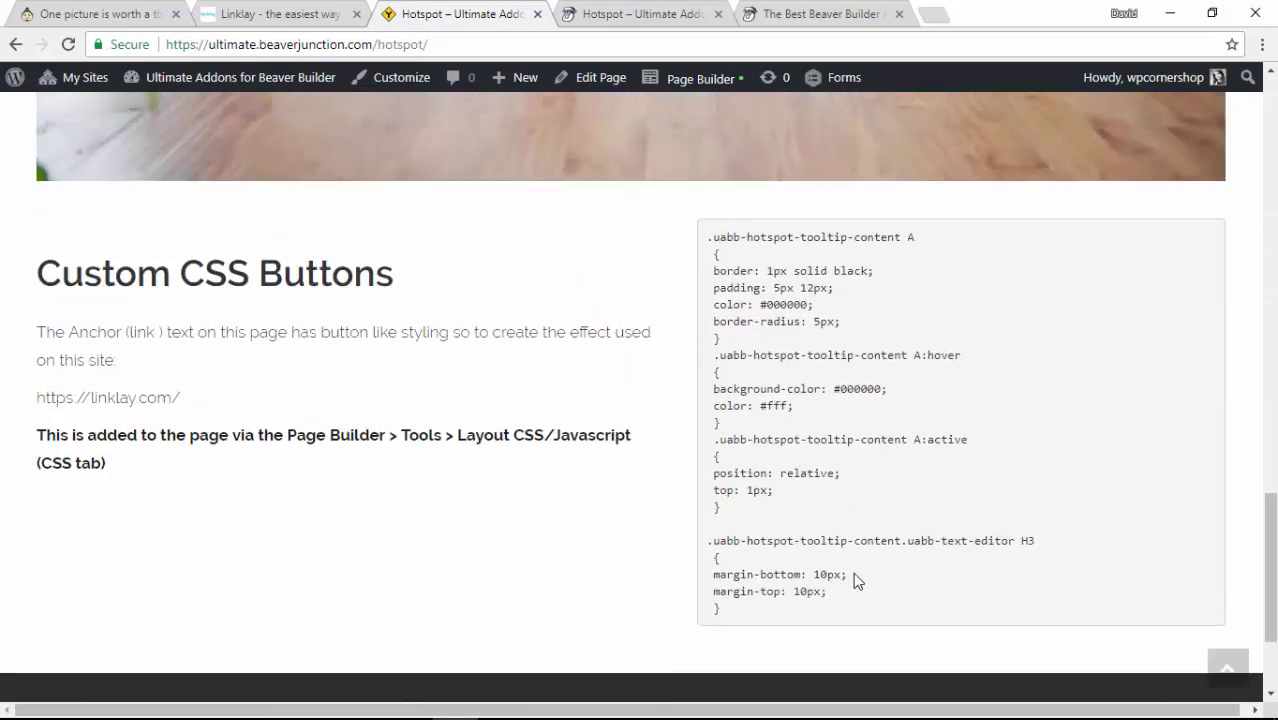
{"action": "scroll", "coordinate": [840, 590], "scroll_direction": "up", "scroll_amount": 6}
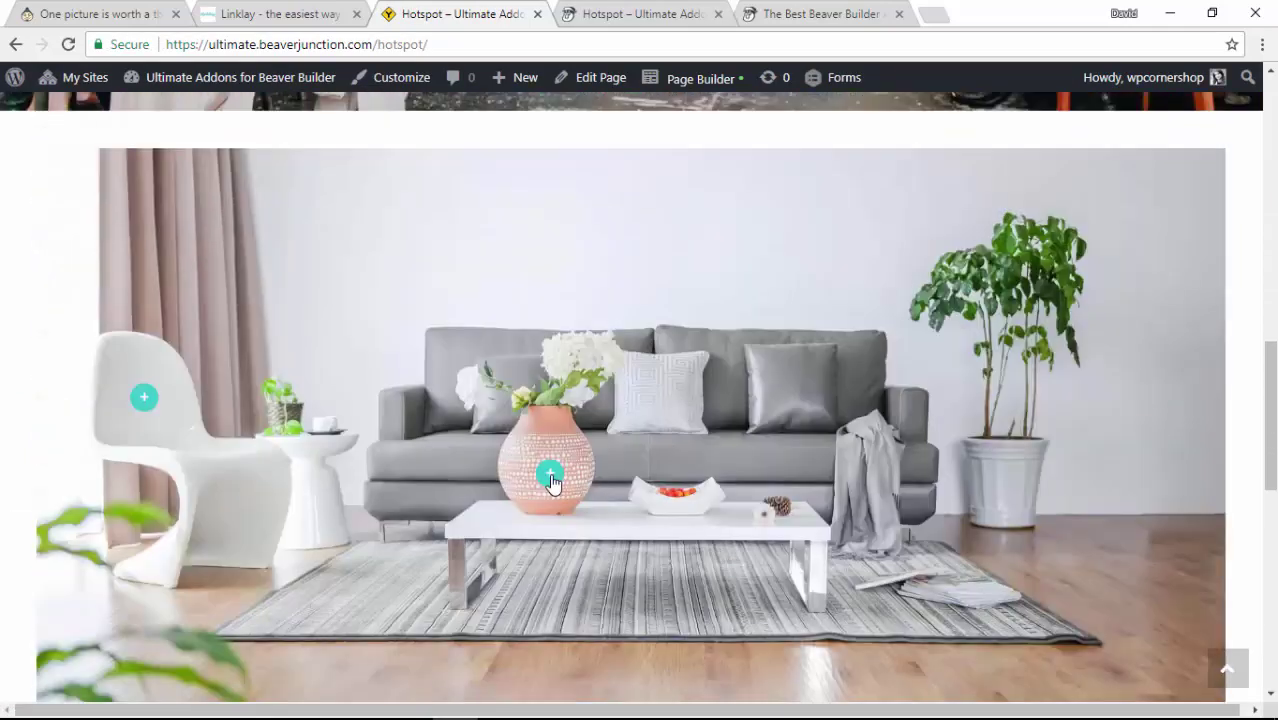
{"action": "left_click", "coordinate": [550, 478]}
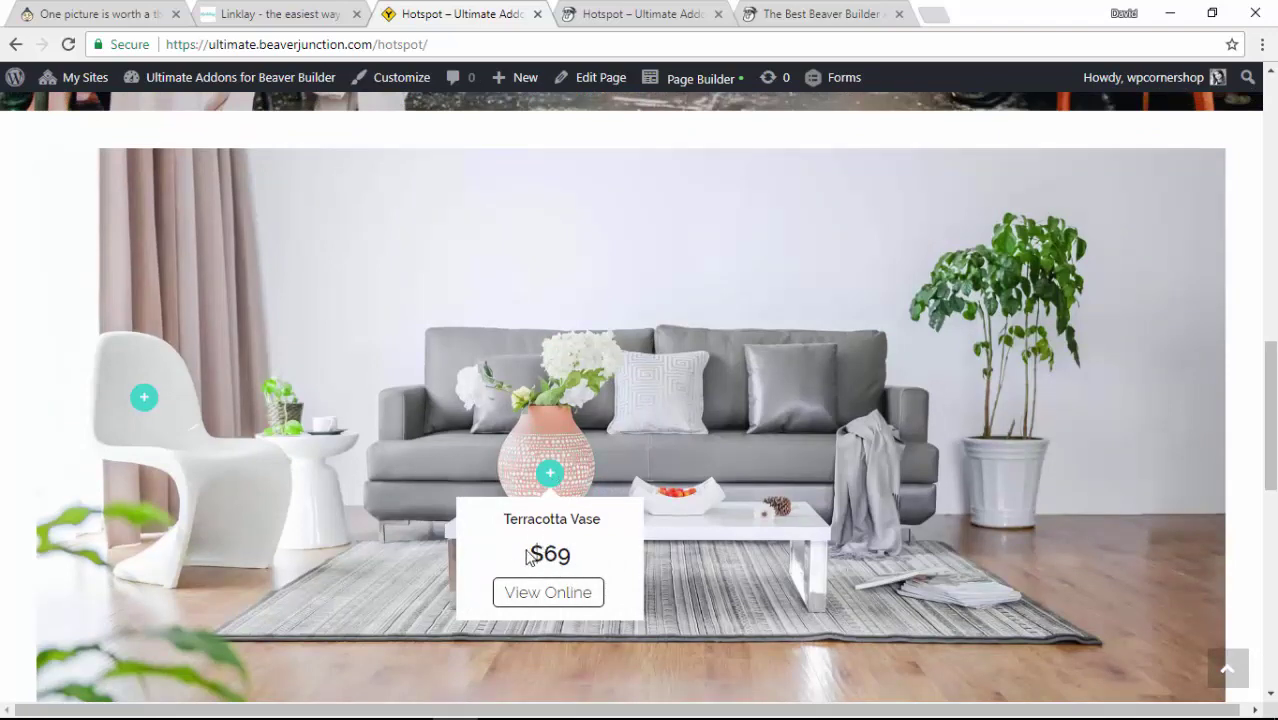
{"action": "left_click", "coordinate": [144, 400]}
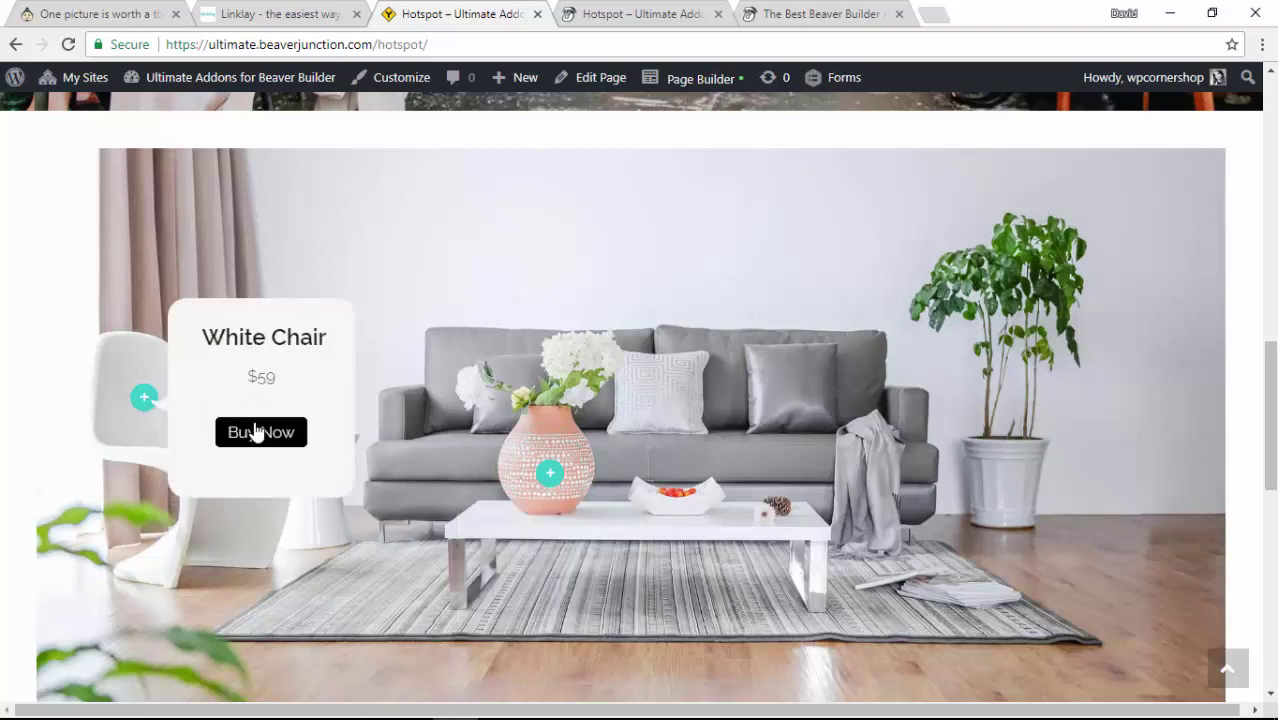
{"action": "left_click", "coordinate": [455, 308]}
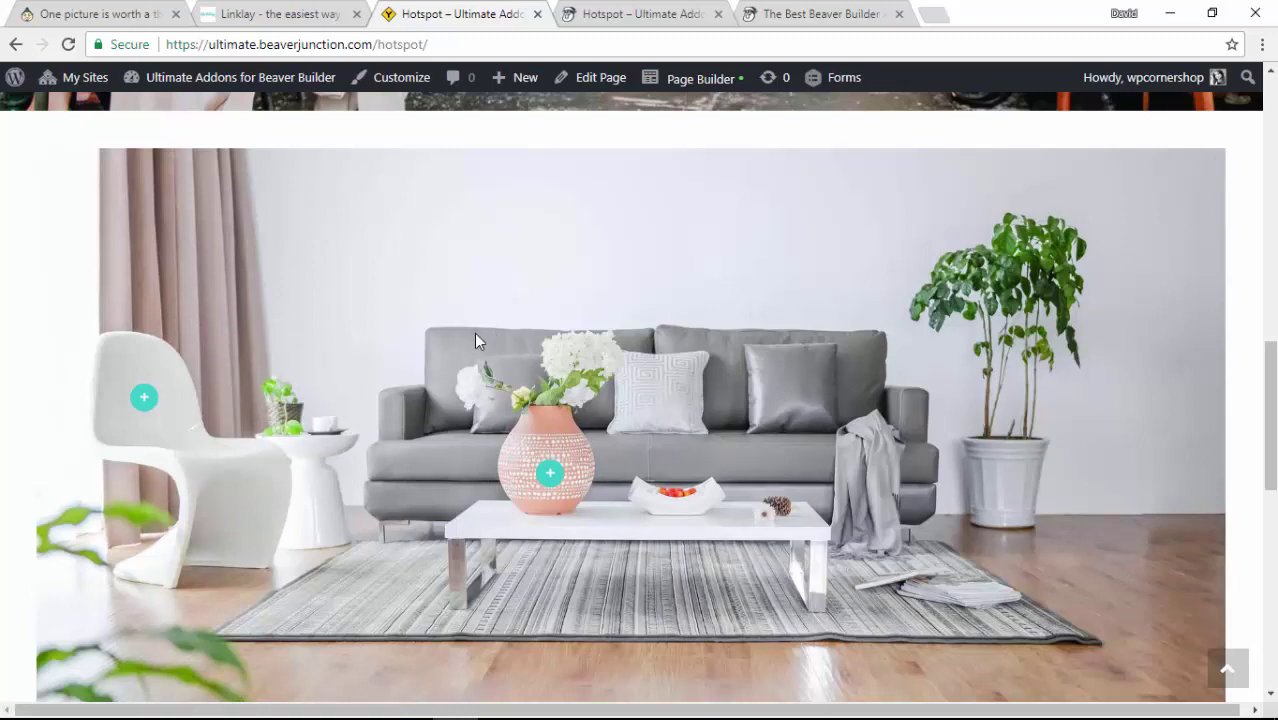